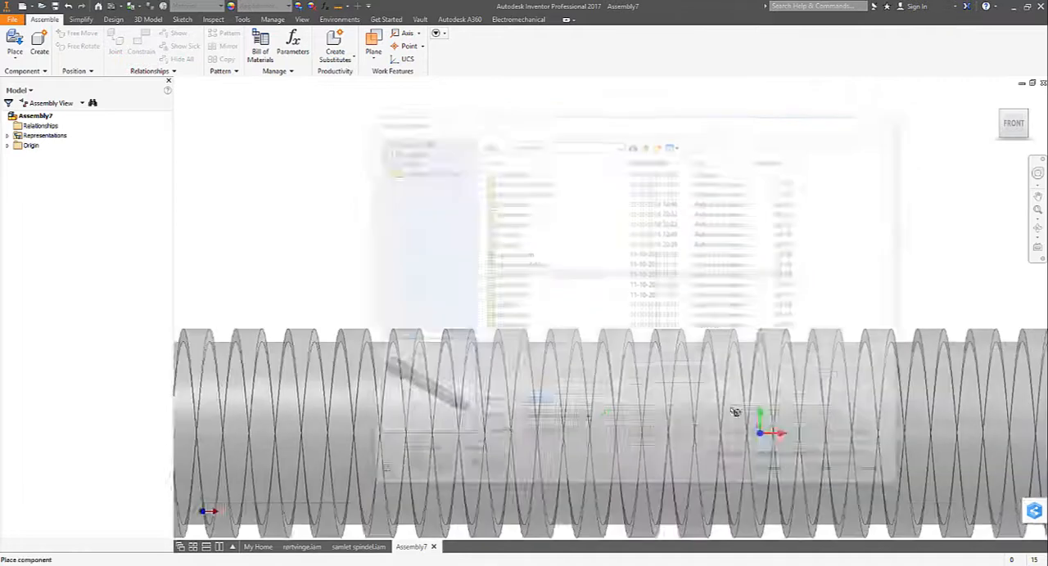
- Place the spindle grounded at the assembly origin, and add one loose håndtag.ipt beside it
{"action": "right_click", "coordinate": [612, 288]}
{"action": "left_click", "coordinate": [666, 306]}
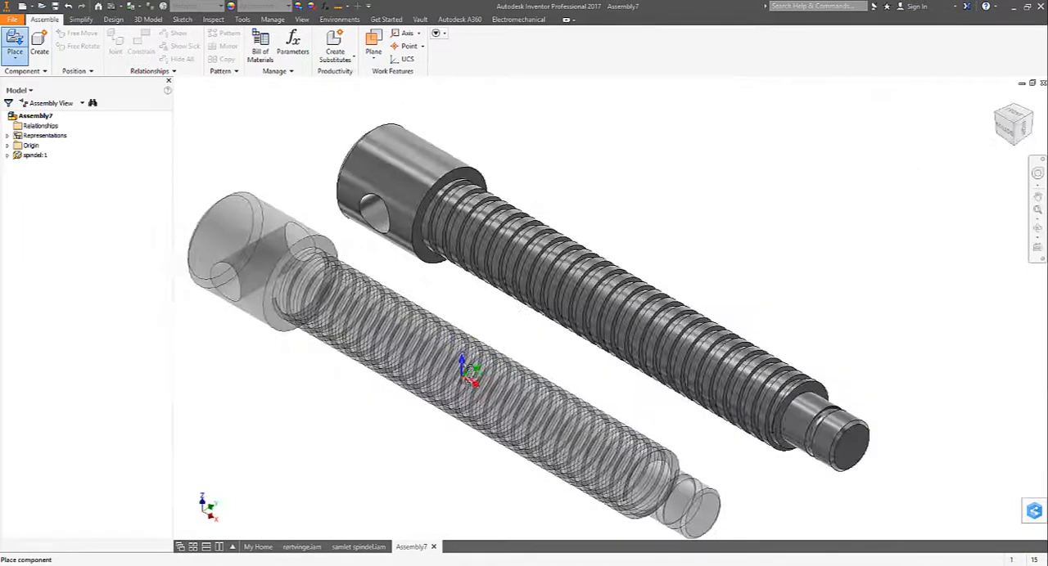
{"action": "left_click", "coordinate": [14, 41]}
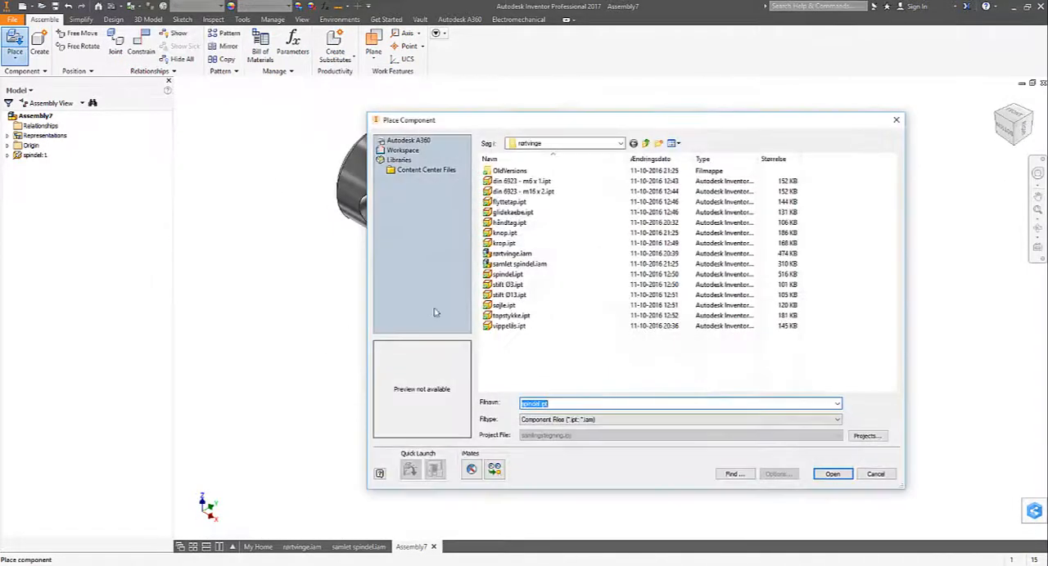
{"action": "left_click", "coordinate": [509, 223]}
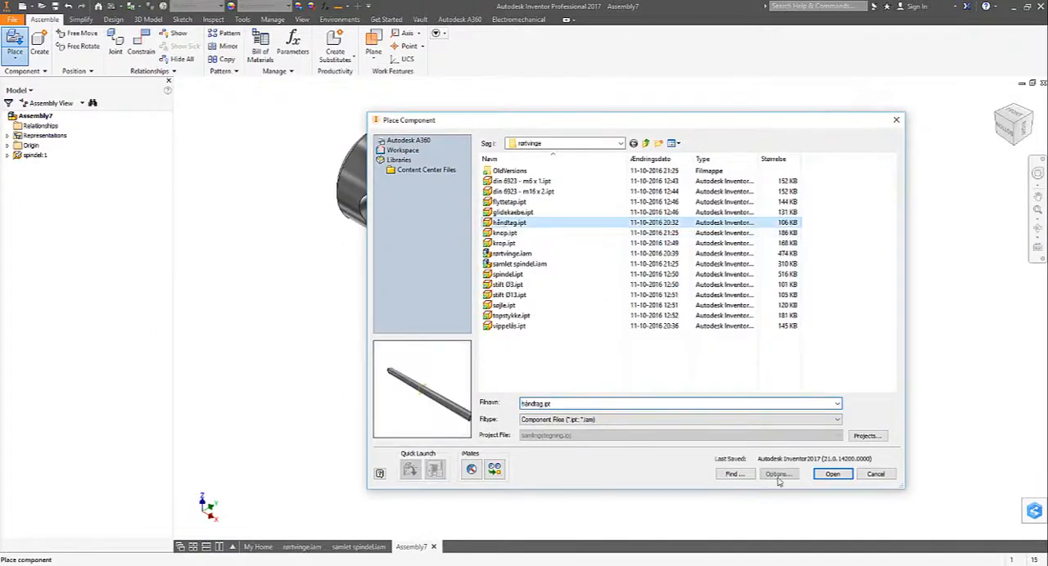
{"action": "left_click", "coordinate": [827, 478]}
{"action": "left_click", "coordinate": [429, 388]}
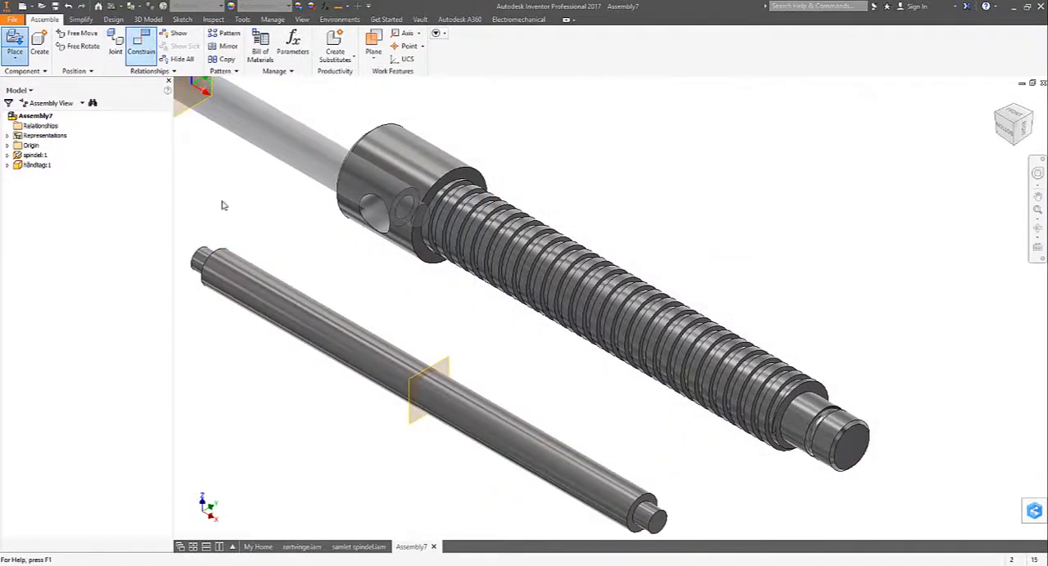
- Mate the handle's centre axis with the axis of the cross hole in the spindle head
{"action": "left_click", "coordinate": [367, 356]}
{"action": "scroll", "coordinate": [373, 357], "scroll_direction": "up", "scroll_amount": 1}
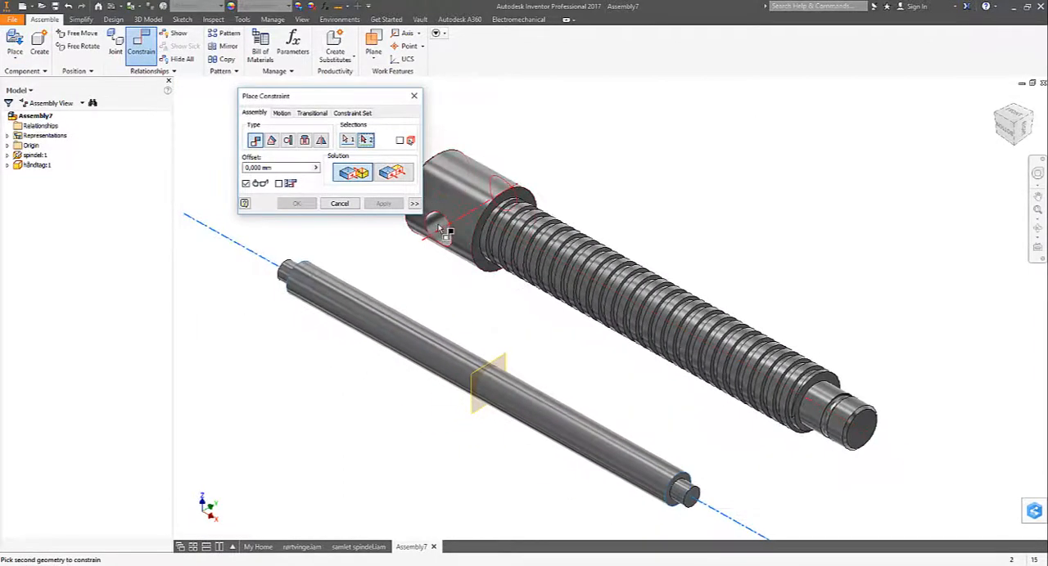
{"action": "left_click", "coordinate": [441, 229]}
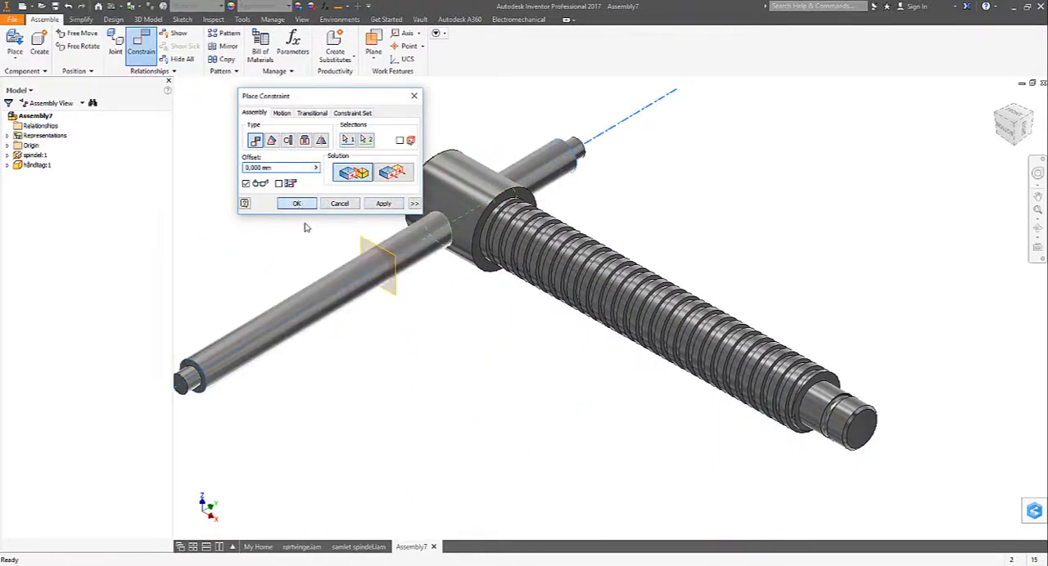
{"action": "left_click", "coordinate": [296, 203]}
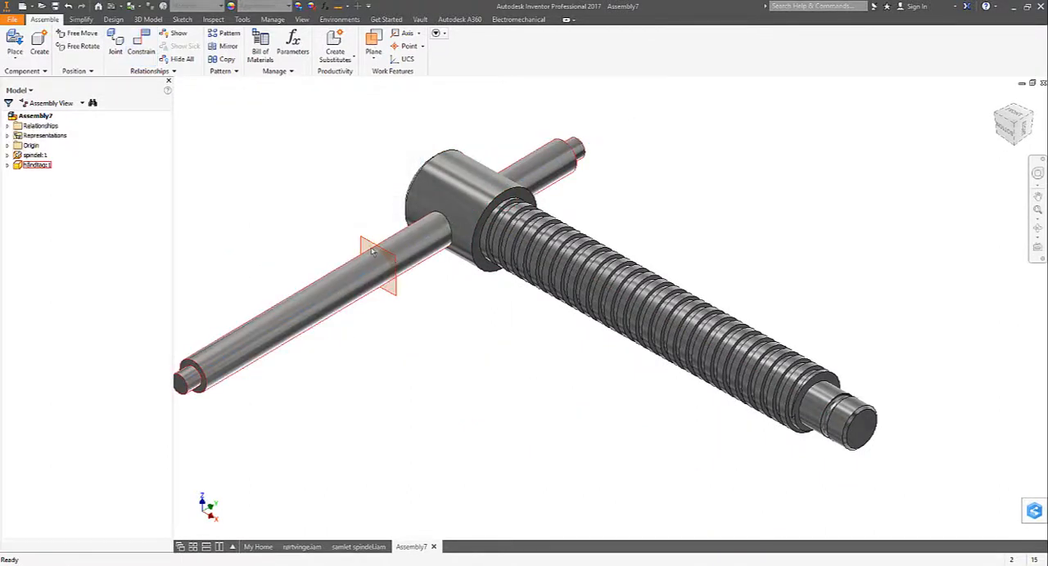
- Centre the handle in the spindle by mating the assembly's XZ plane with the handle's middle work plane at 0 mm offset
{"action": "left_click", "coordinate": [8, 146]}
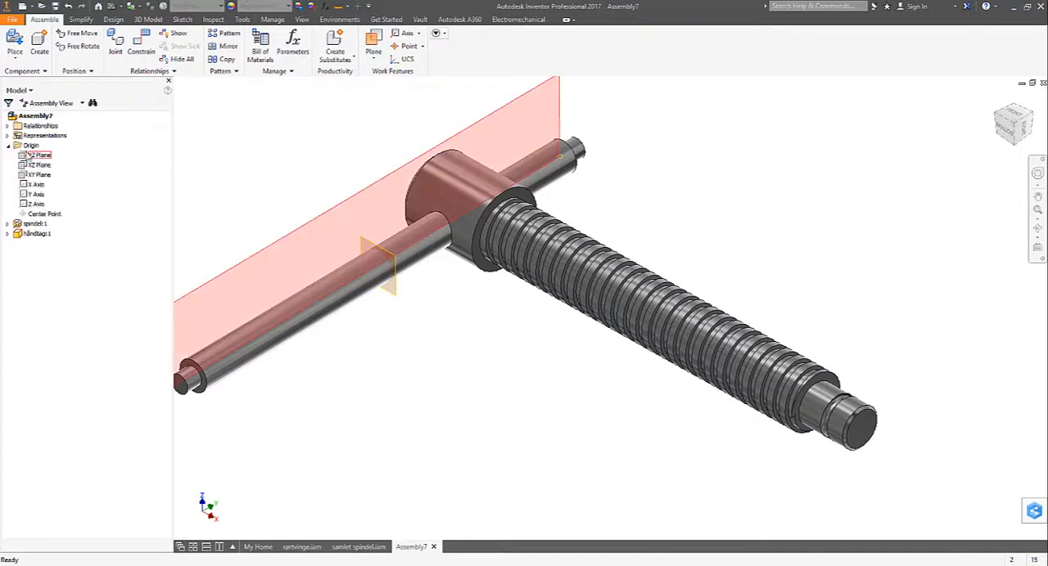
{"action": "left_click", "coordinate": [38, 164]}
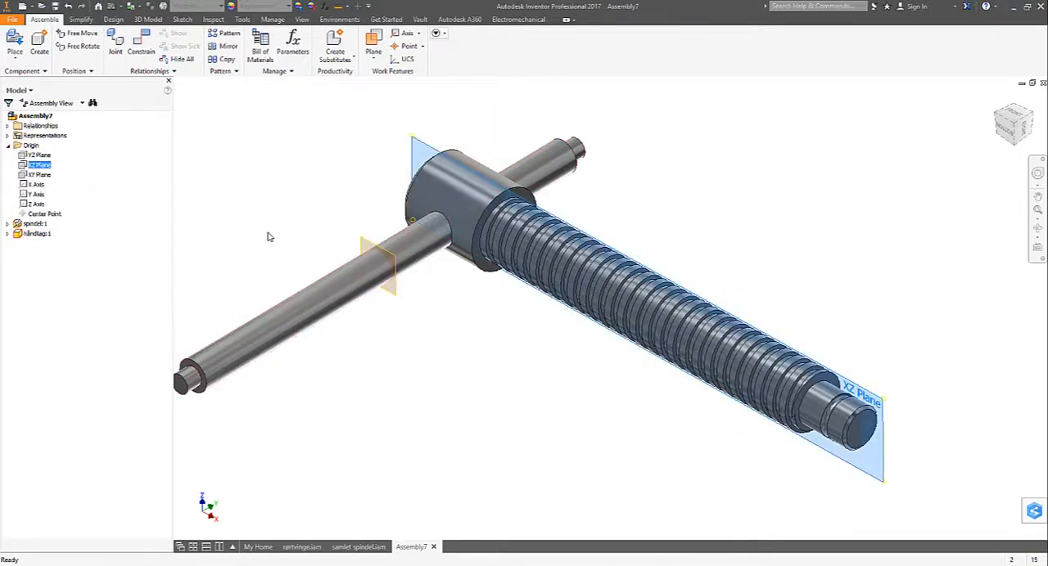
{"action": "left_click", "coordinate": [140, 45]}
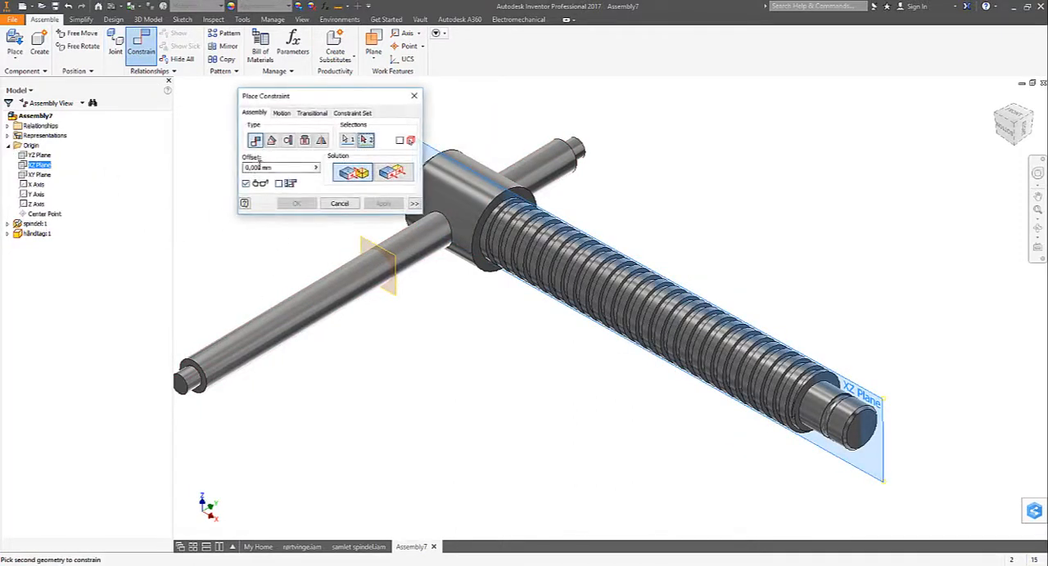
{"action": "left_click", "coordinate": [360, 237]}
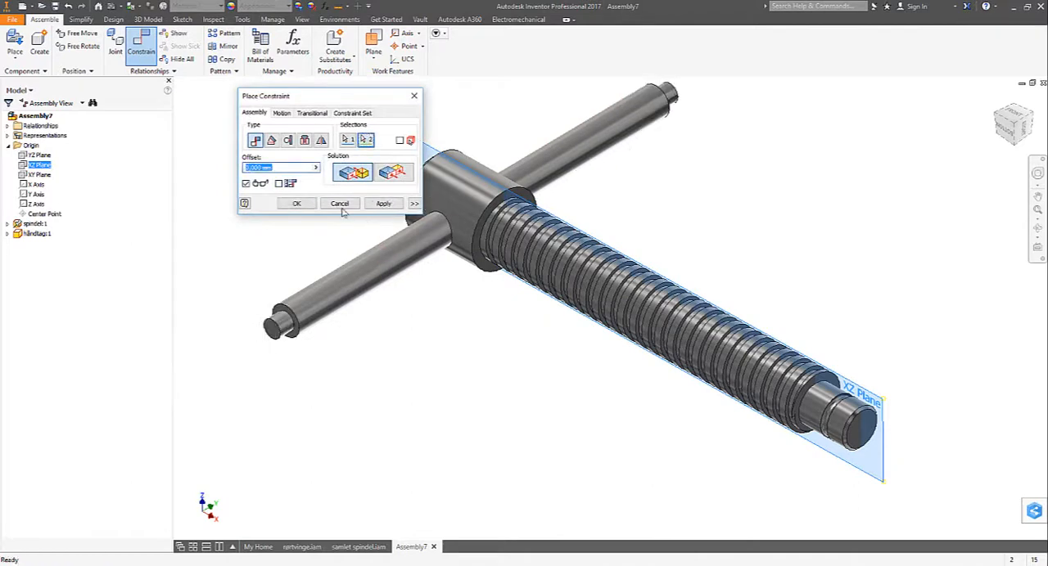
{"action": "left_click", "coordinate": [298, 205]}
{"action": "scroll", "coordinate": [316, 248], "scroll_direction": "down", "scroll_amount": 3}
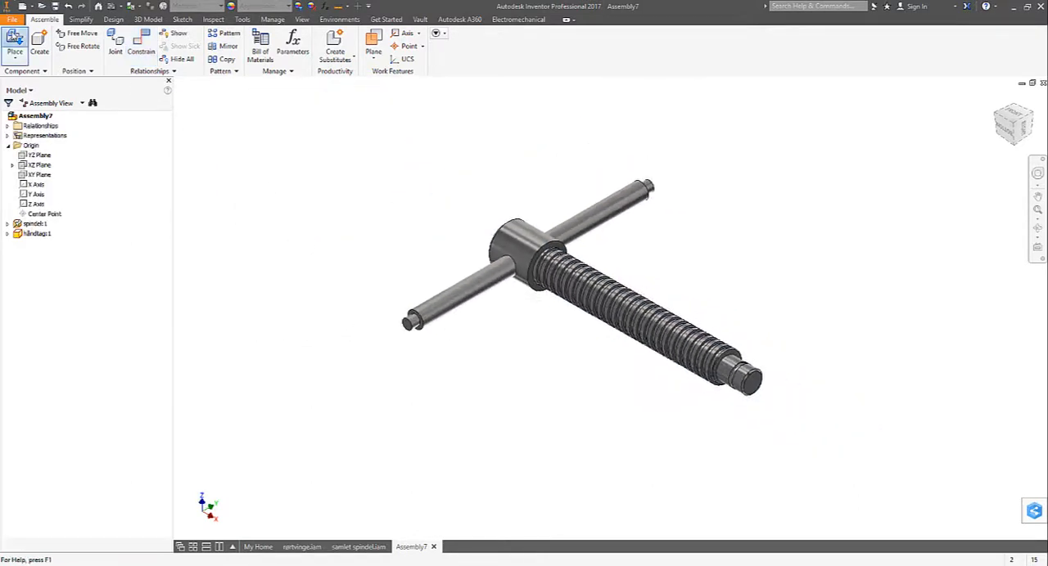
- Place two instances of knop.ipt, one near each end of the handle
{"action": "left_click", "coordinate": [14, 41]}
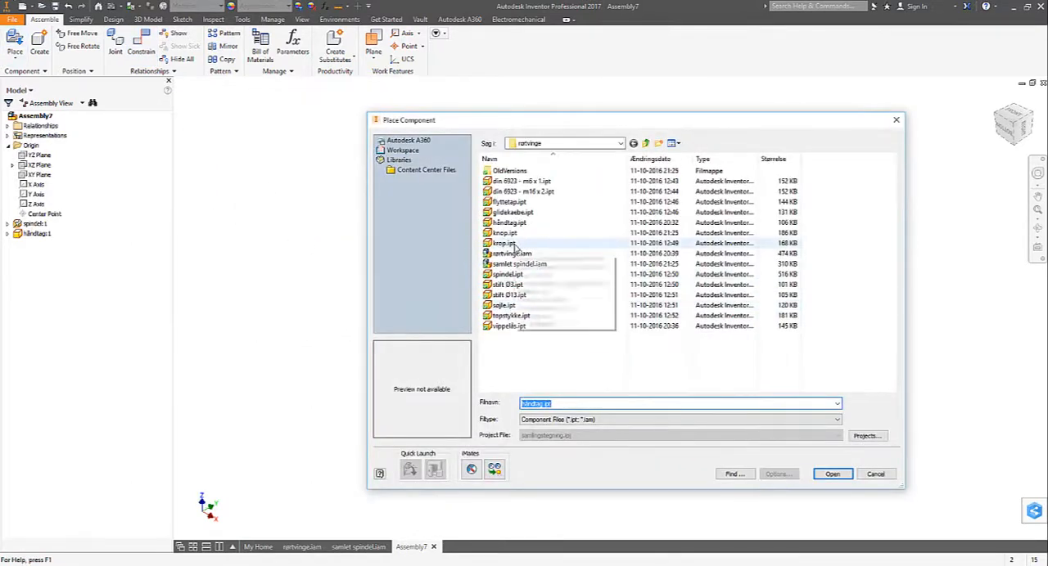
{"action": "left_click", "coordinate": [508, 232]}
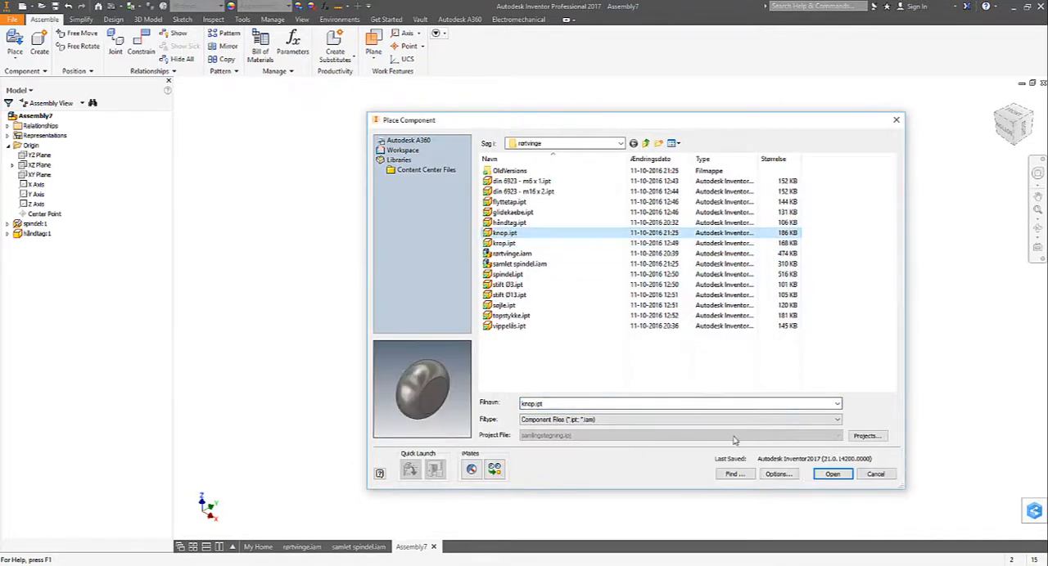
{"action": "left_click", "coordinate": [832, 475]}
{"action": "left_click", "coordinate": [358, 276]}
{"action": "left_click", "coordinate": [595, 146]}
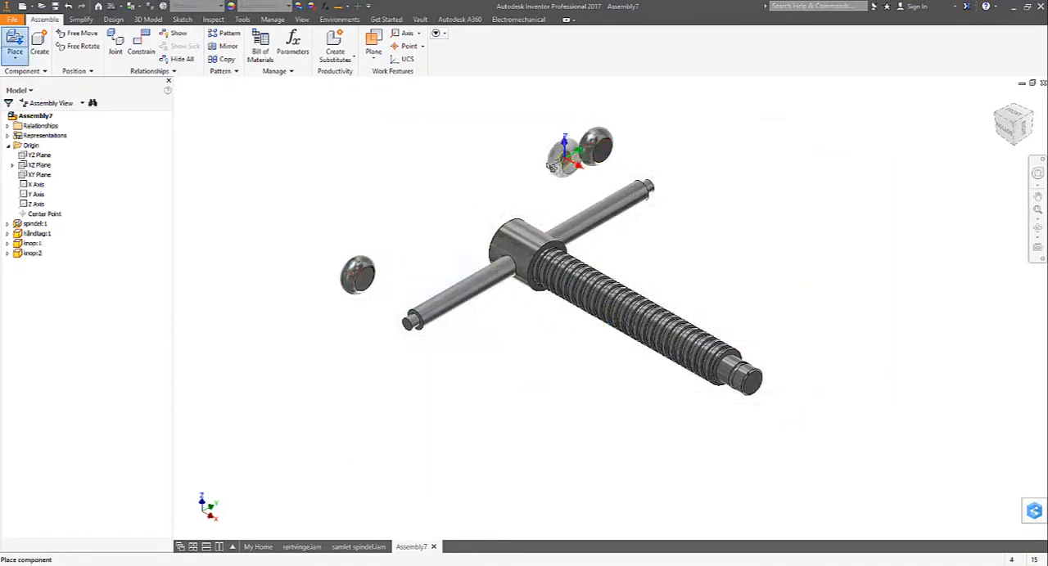
- Fit the first knob onto the near end of the handle with an Insert constraint between the shoulder edge and the knob's hole edge
{"action": "left_click", "coordinate": [140, 45]}
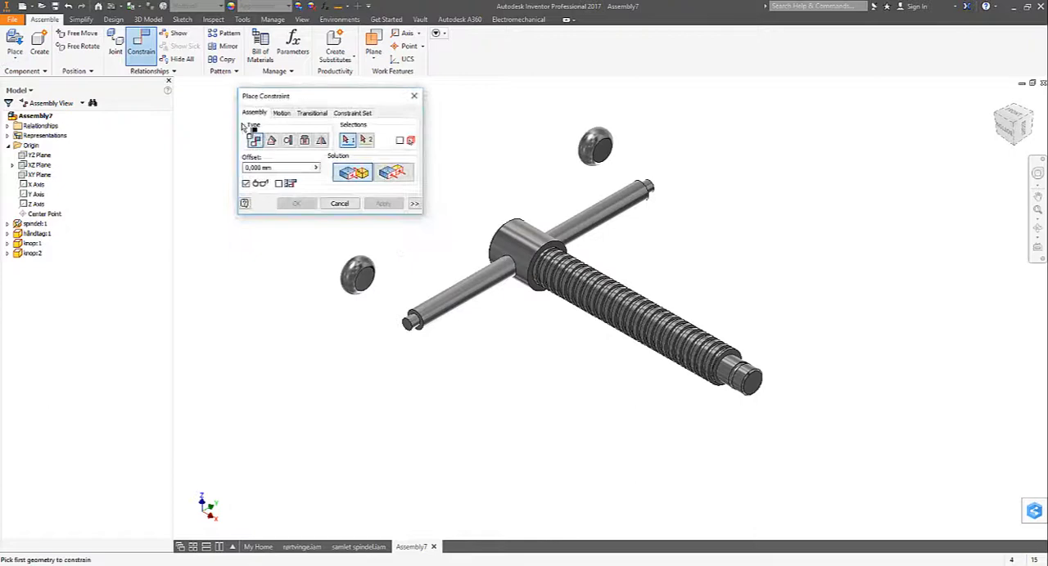
{"action": "left_click", "coordinate": [310, 142]}
{"action": "scroll", "coordinate": [426, 327], "scroll_direction": "down", "scroll_amount": 3}
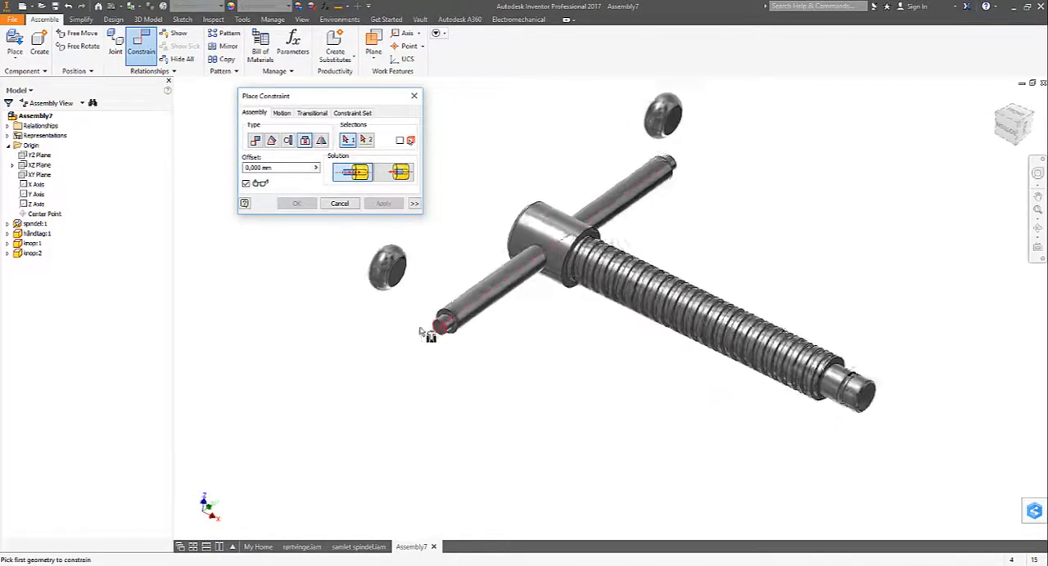
{"action": "left_click", "coordinate": [460, 330]}
{"action": "middle_click_drag", "start_coordinate": [406, 292], "coordinate": [560, 337], "text": "shift"}
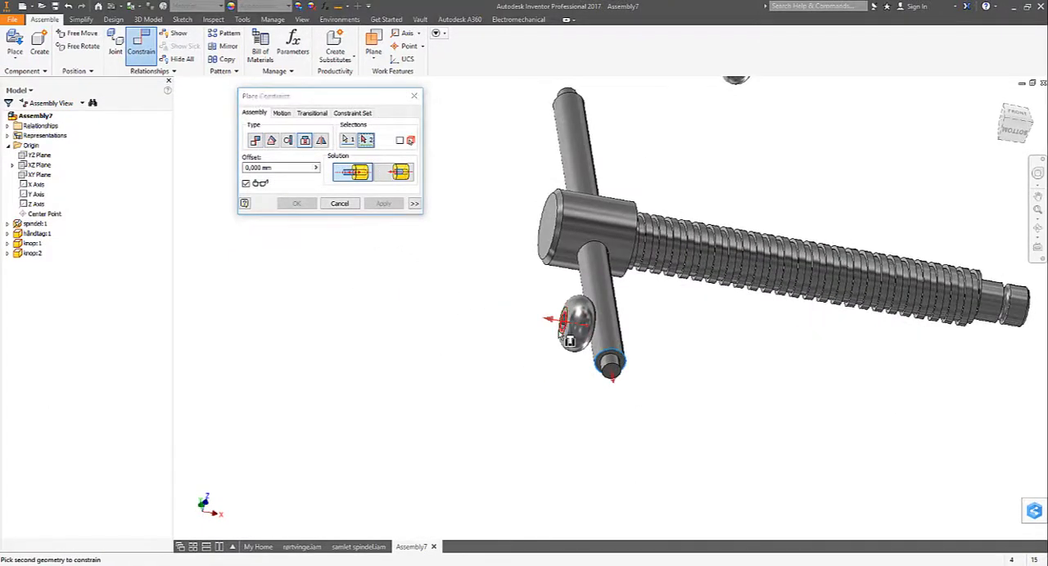
{"action": "left_click", "coordinate": [568, 339]}
{"action": "left_click", "coordinate": [376, 208]}
- Fit the second knob onto the opposite end of the handle with an Insert constraint, and finish constraining
{"action": "scroll", "coordinate": [483, 286], "scroll_direction": "up", "scroll_amount": 3}
{"action": "middle_click_drag", "start_coordinate": [481, 285], "coordinate": [577, 215], "text": "shift"}
{"action": "scroll", "coordinate": [530, 301], "scroll_direction": "down", "scroll_amount": 5}
{"action": "left_click", "coordinate": [578, 215]}
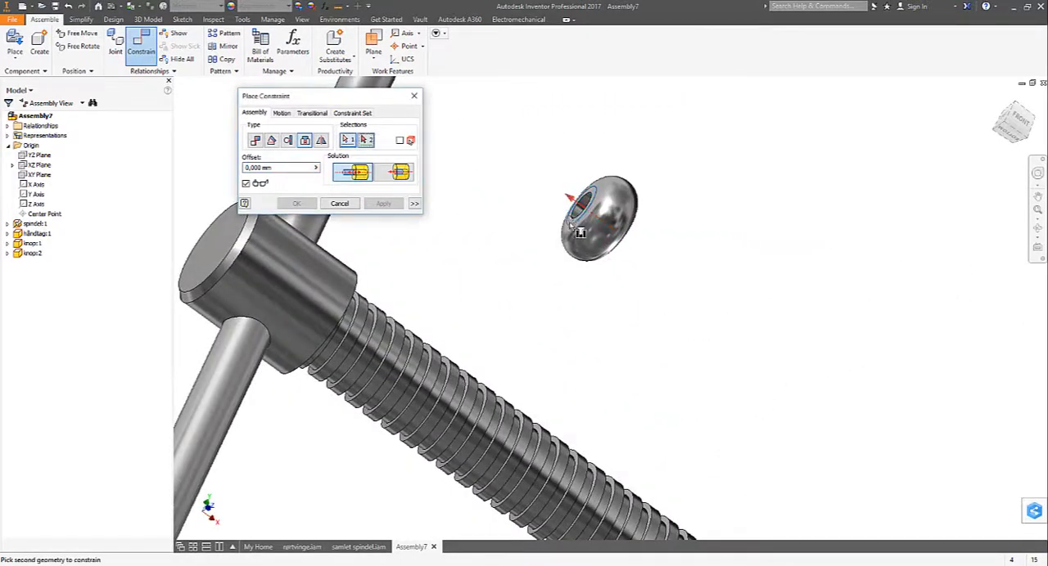
{"action": "scroll", "coordinate": [578, 217], "scroll_direction": "up", "scroll_amount": 3}
{"action": "middle_click_drag", "start_coordinate": [483, 264], "coordinate": [753, 274], "text": "shift"}
{"action": "left_click", "coordinate": [760, 282]}
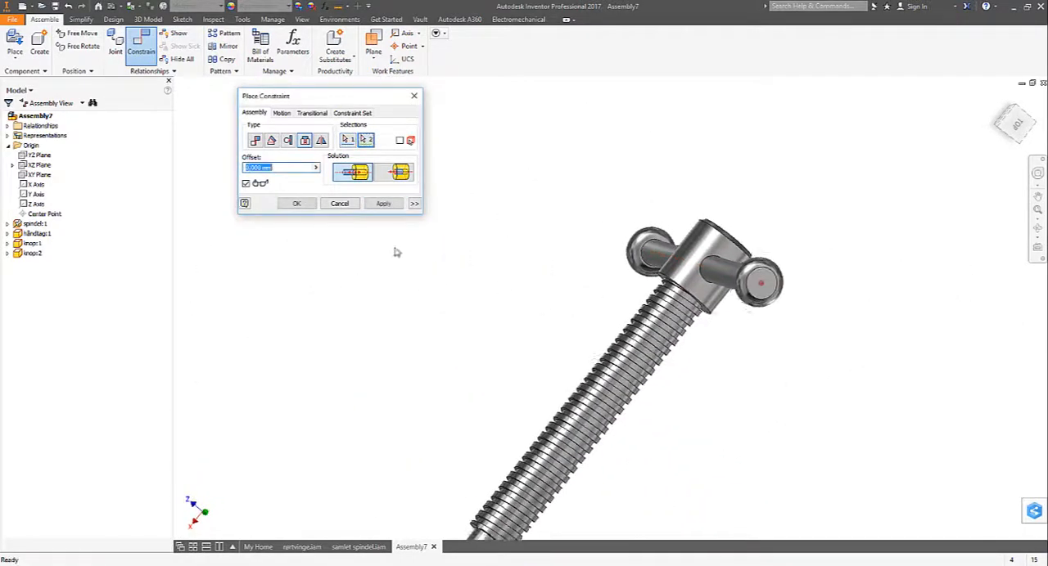
{"action": "middle_click_drag", "start_coordinate": [398, 251], "coordinate": [384, 229], "text": "shift"}
{"action": "left_click", "coordinate": [378, 204]}
{"action": "left_click", "coordinate": [338, 207]}
{"action": "scroll", "coordinate": [365, 301], "scroll_direction": "up", "scroll_amount": 3}
{"action": "middle_click_drag", "start_coordinate": [375, 320], "coordinate": [331, 250], "text": "shift"}
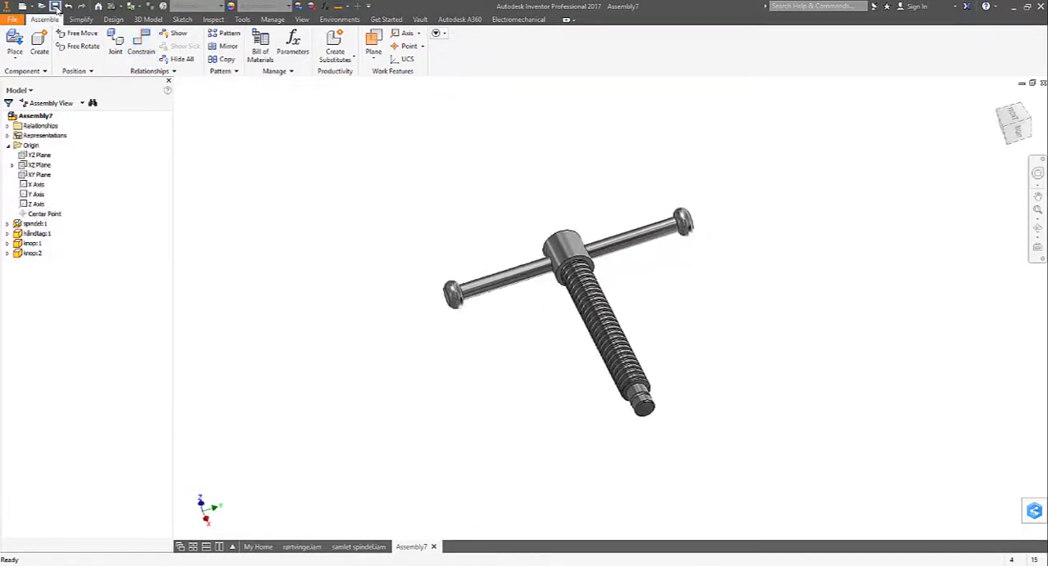
{"action": "left_click", "coordinate": [55, 7]}
{"action": "left_click", "coordinate": [519, 192]}
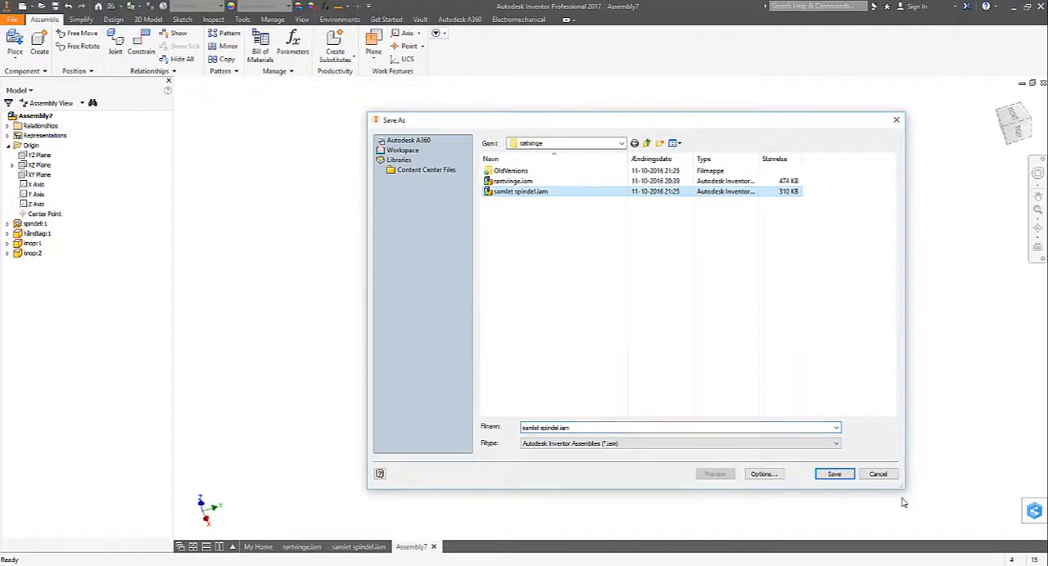
{"action": "left_click", "coordinate": [879, 475]}
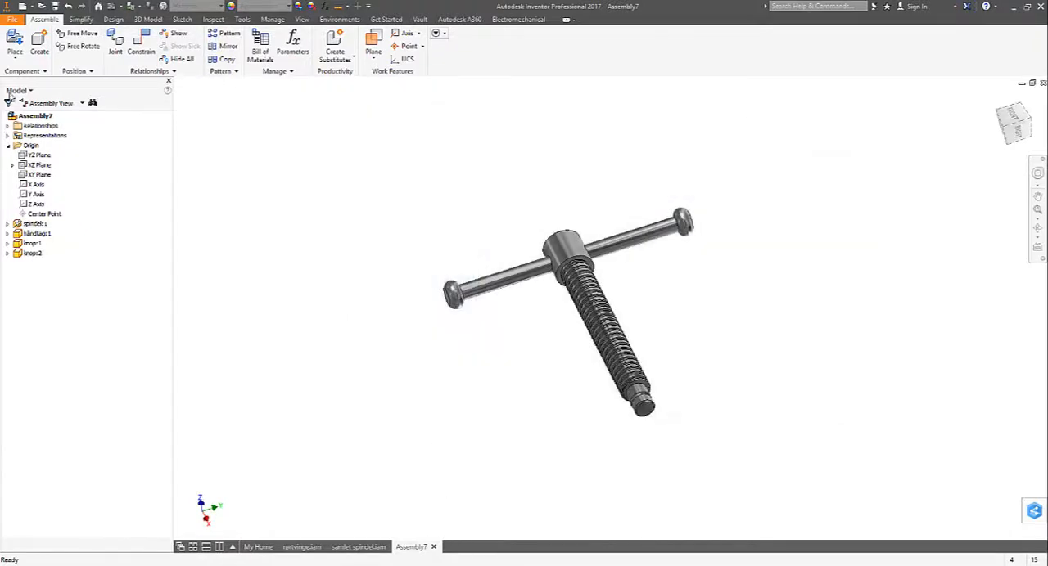
- Create a new assembly from the Standard.iam template and place krop.ipt grounded at its origin
{"action": "left_click", "coordinate": [23, 7]}
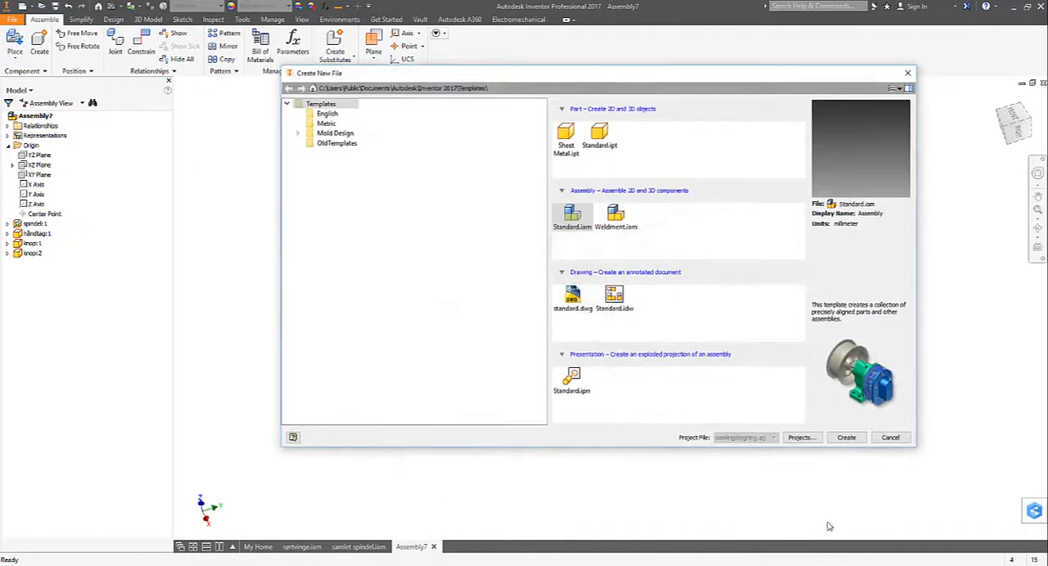
{"action": "left_click", "coordinate": [844, 438]}
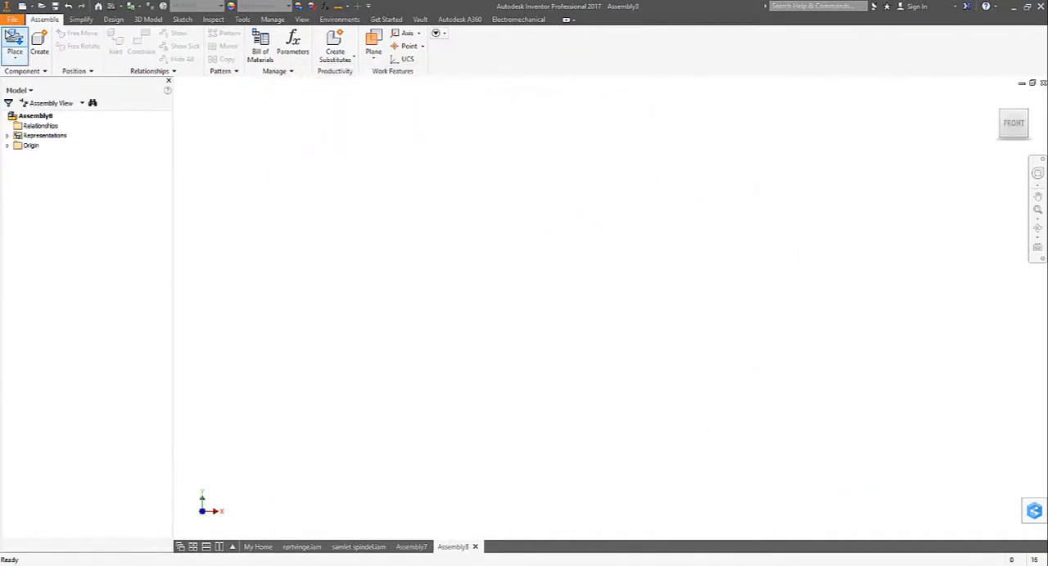
{"action": "key", "text": "p"}
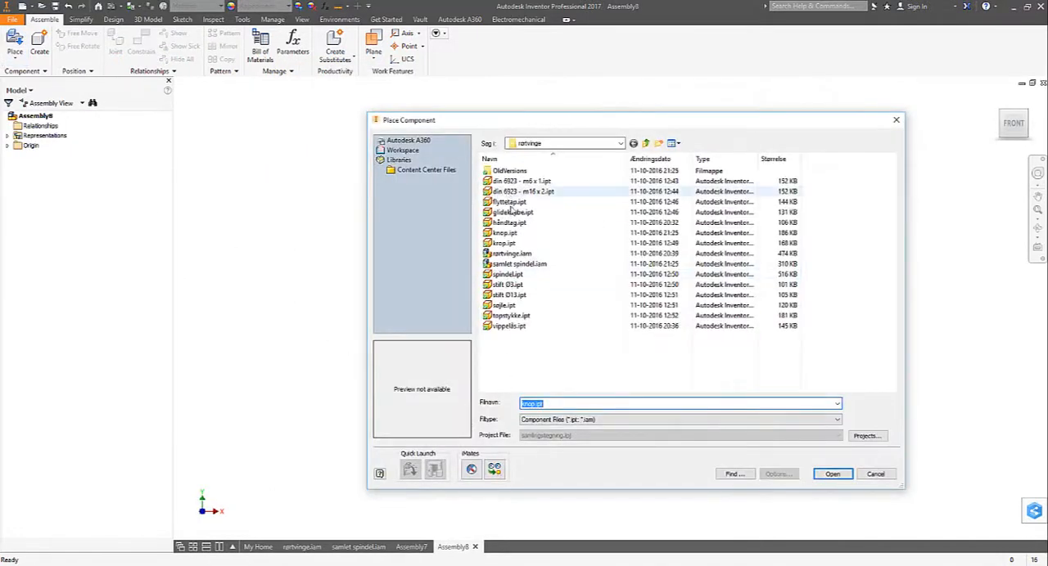
{"action": "left_click", "coordinate": [504, 244]}
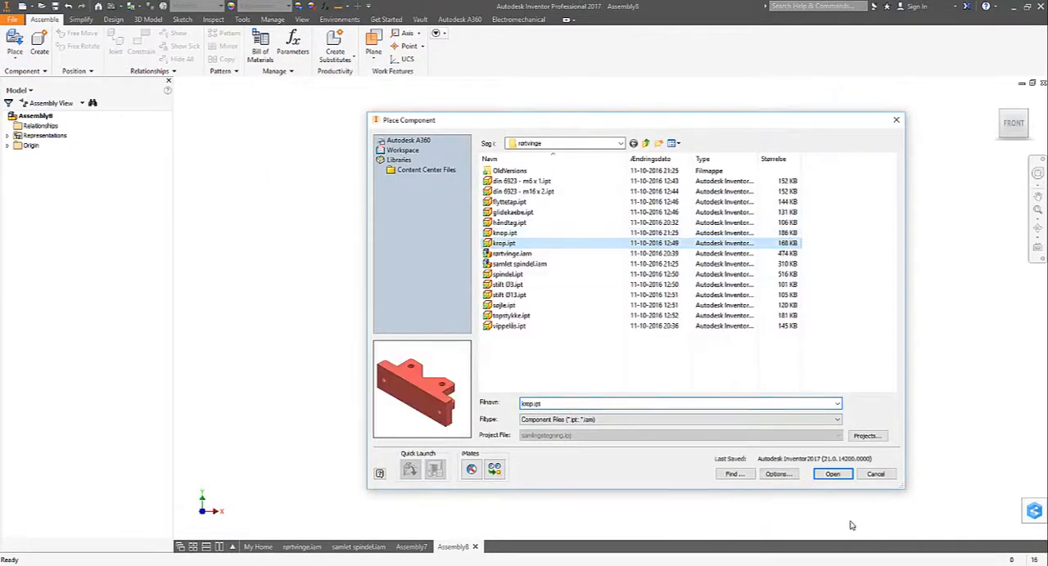
{"action": "left_click", "coordinate": [833, 474]}
{"action": "right_click", "coordinate": [636, 362]}
{"action": "left_click", "coordinate": [643, 412]}
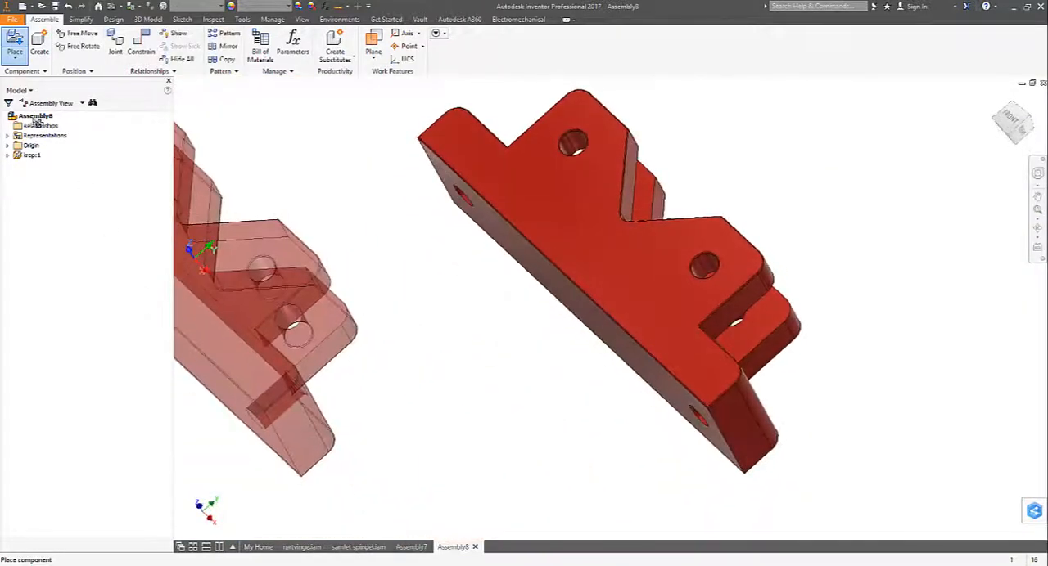
- Place two instances of søjle.ipt beside the red body
{"action": "left_click", "coordinate": [16, 41]}
{"action": "left_click", "coordinate": [501, 305]}
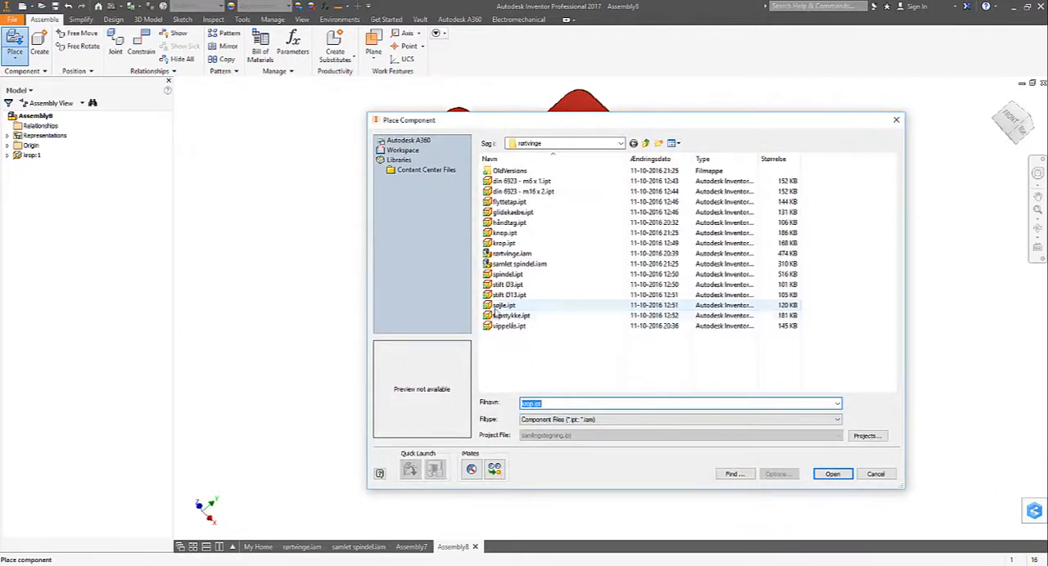
{"action": "left_click", "coordinate": [833, 474]}
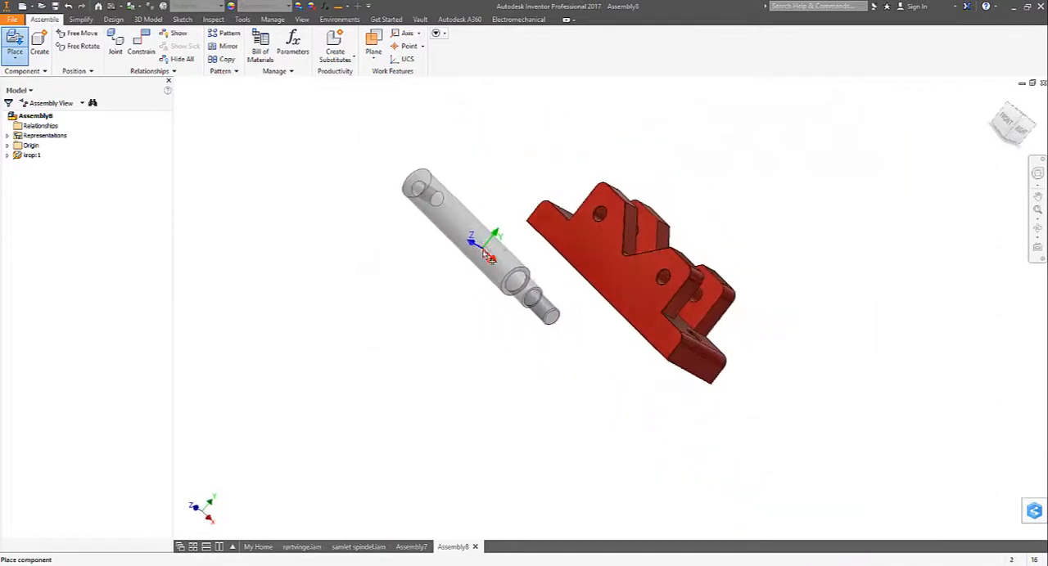
{"action": "left_click", "coordinate": [419, 220]}
{"action": "left_click", "coordinate": [522, 364]}
- Mate the cross hole axis of the first column with the upper hole in the red body at 0 mm offset
{"action": "left_click", "coordinate": [141, 45]}
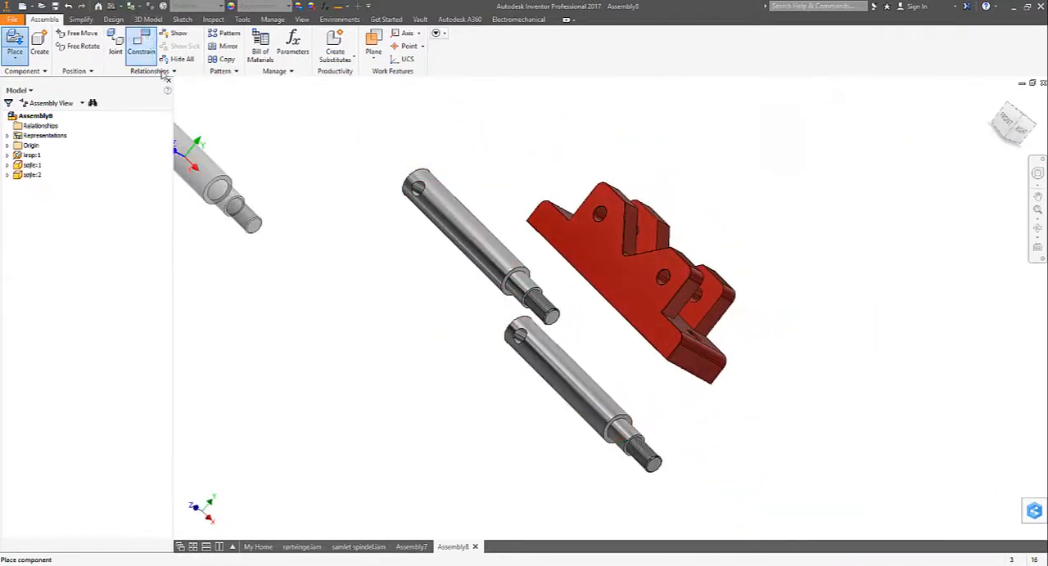
{"action": "scroll", "coordinate": [499, 344], "scroll_direction": "down", "scroll_amount": 4}
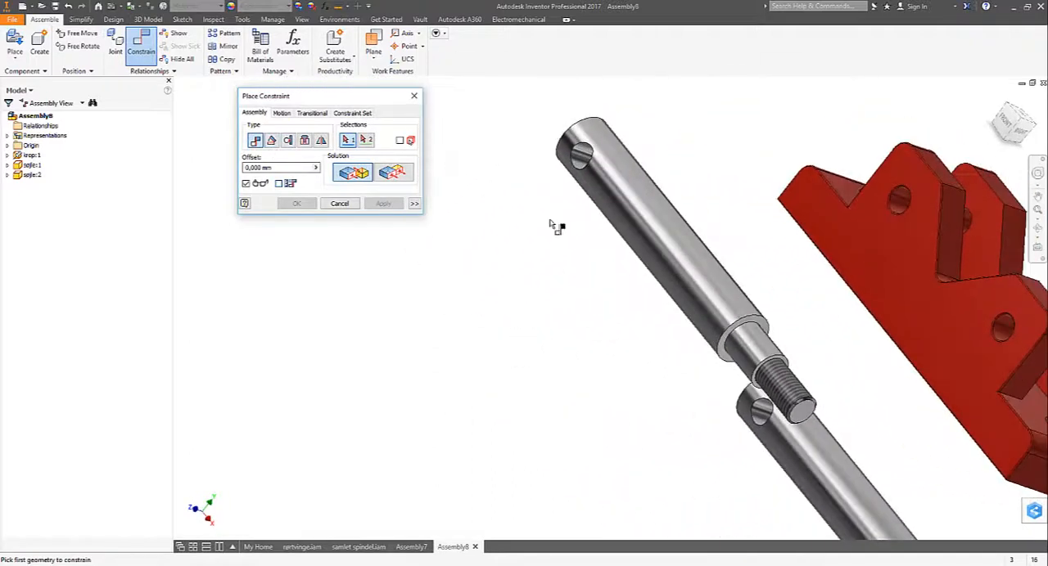
{"action": "left_click", "coordinate": [583, 168]}
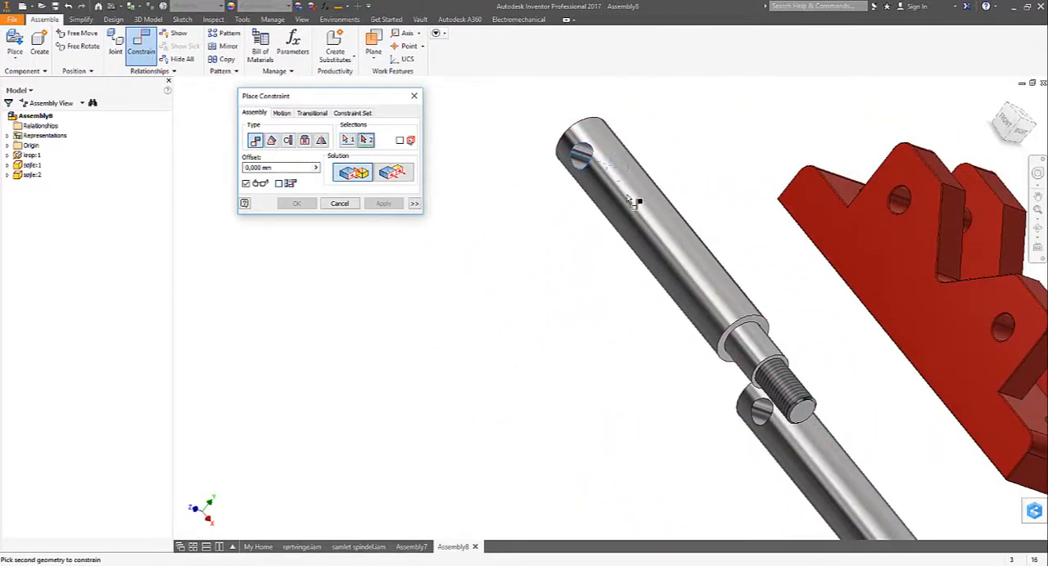
{"action": "left_click", "coordinate": [900, 205]}
{"action": "scroll", "coordinate": [918, 323], "scroll_direction": "up", "scroll_amount": 1}
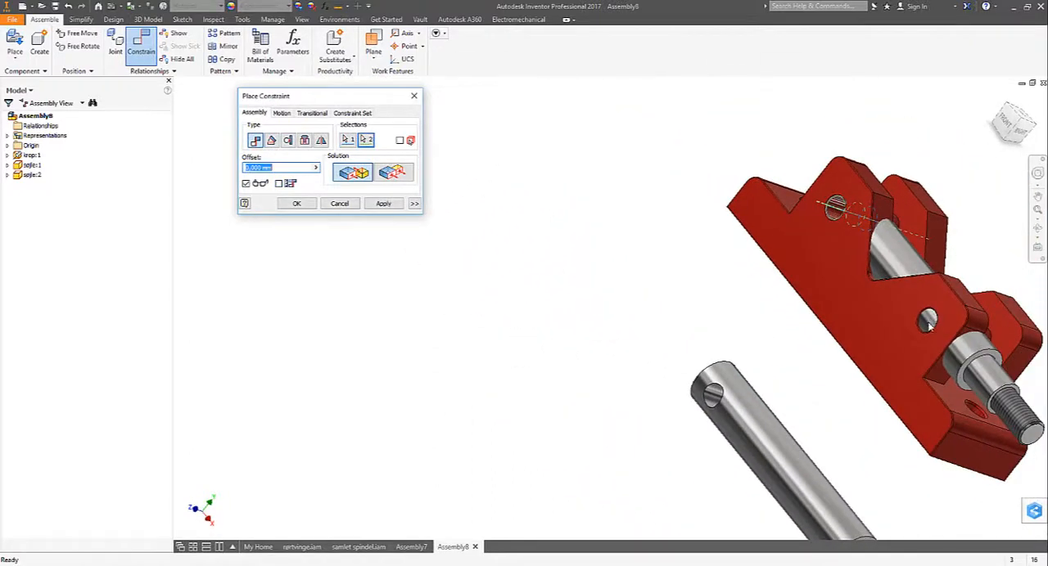
{"action": "left_click", "coordinate": [384, 203]}
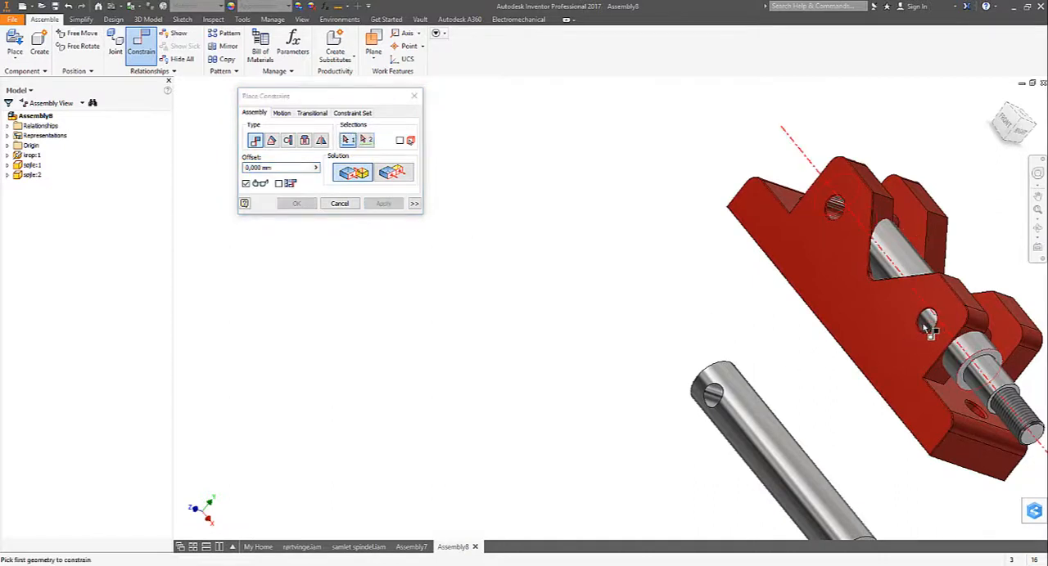
- Mate the cross hole axis of the second column with the lower hole in the red body at 0 mm offset
{"action": "left_click", "coordinate": [928, 326]}
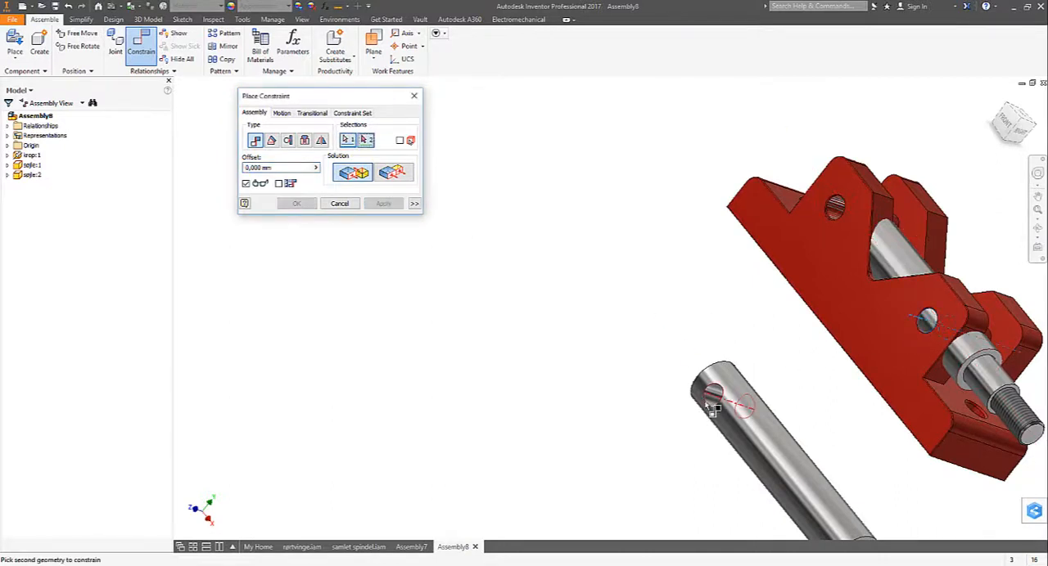
{"action": "left_click", "coordinate": [710, 410]}
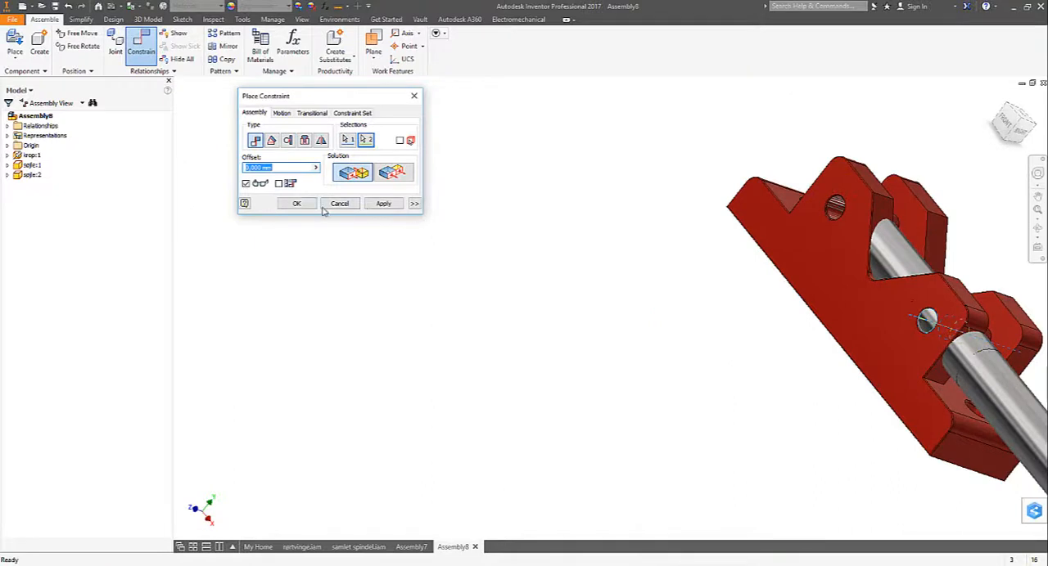
{"action": "left_click", "coordinate": [302, 205]}
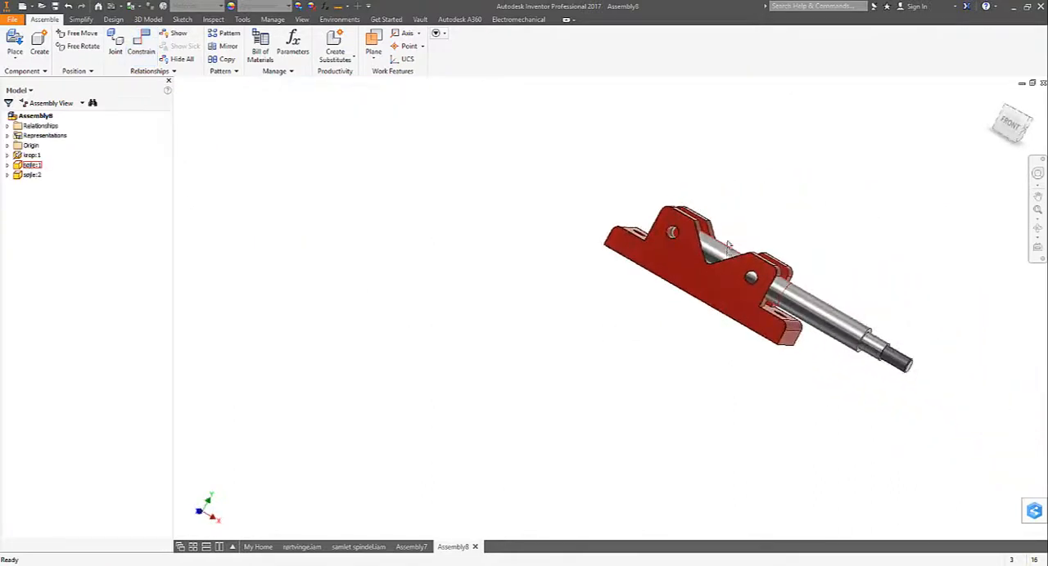
- Swing both columns around their hole axes and slide them out of the red body
{"action": "left_click_drag", "start_coordinate": [726, 245], "coordinate": [693, 182]}
{"action": "left_click_drag", "start_coordinate": [840, 324], "coordinate": [855, 256]}
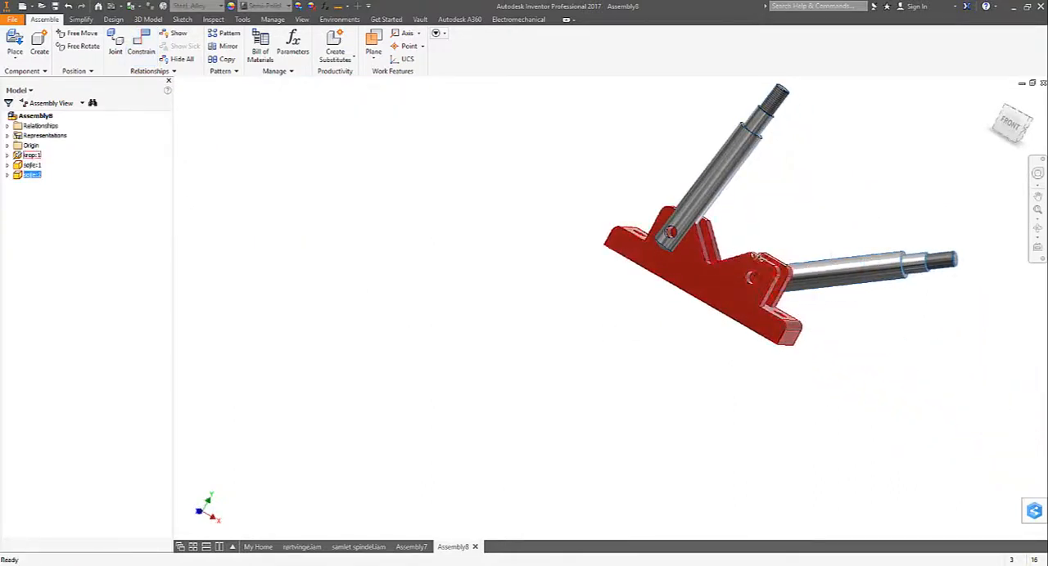
{"action": "left_click_drag", "start_coordinate": [698, 206], "coordinate": [671, 213]}
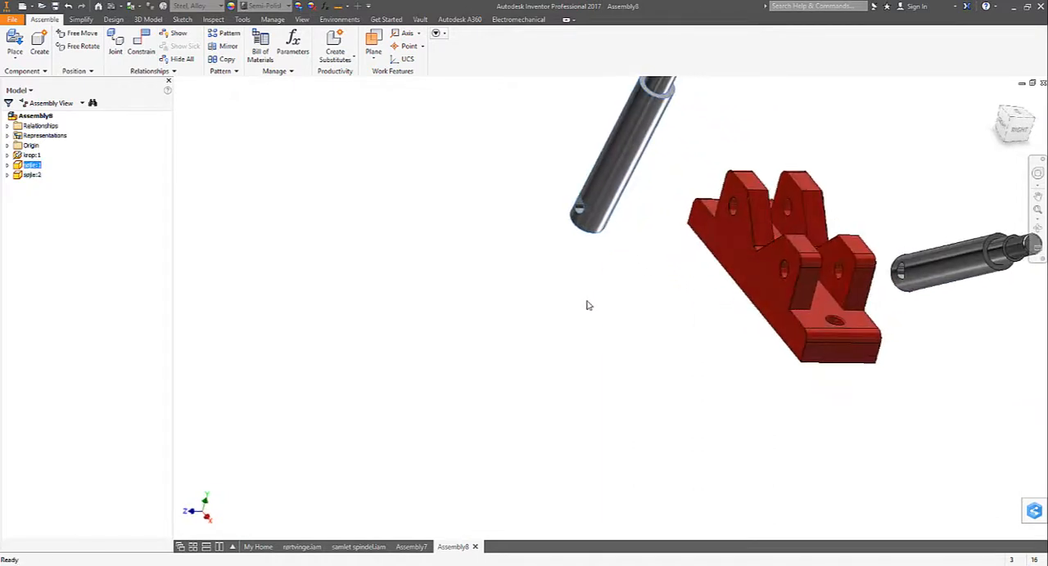
{"action": "middle_click_drag", "start_coordinate": [571, 303], "coordinate": [569, 317], "text": "shift"}
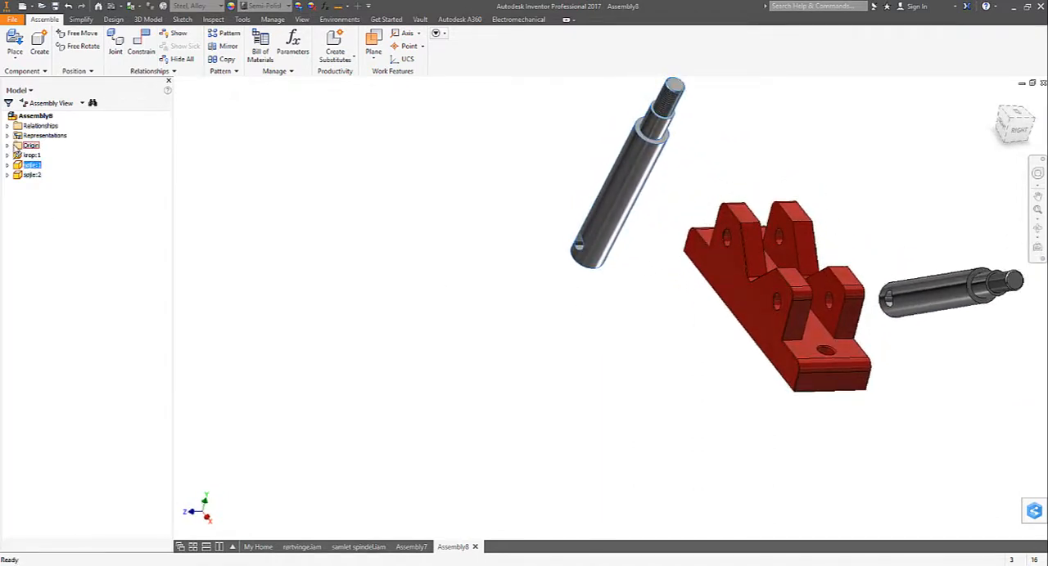
- Mate the XY plane of the first søjle with the assembly's XY plane at 0 mm offset
{"action": "double_click", "coordinate": [18, 146]}
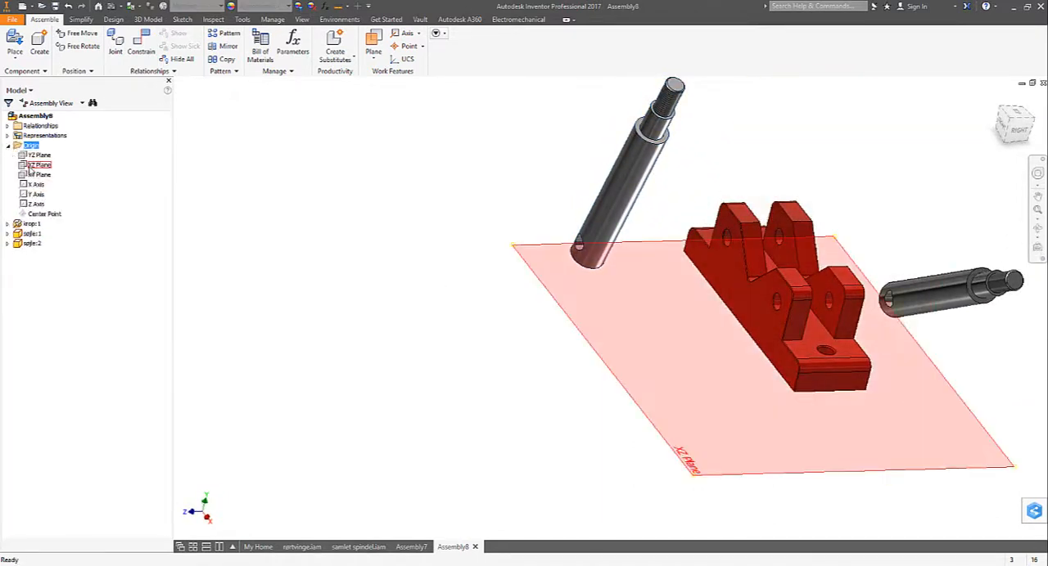
{"action": "left_click", "coordinate": [34, 175]}
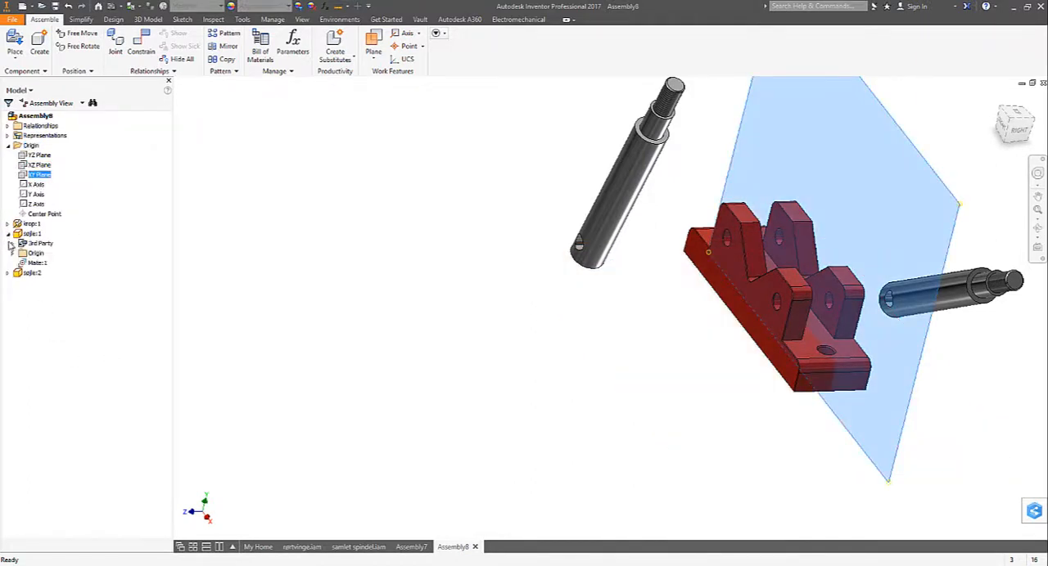
{"action": "left_click", "coordinate": [13, 254]}
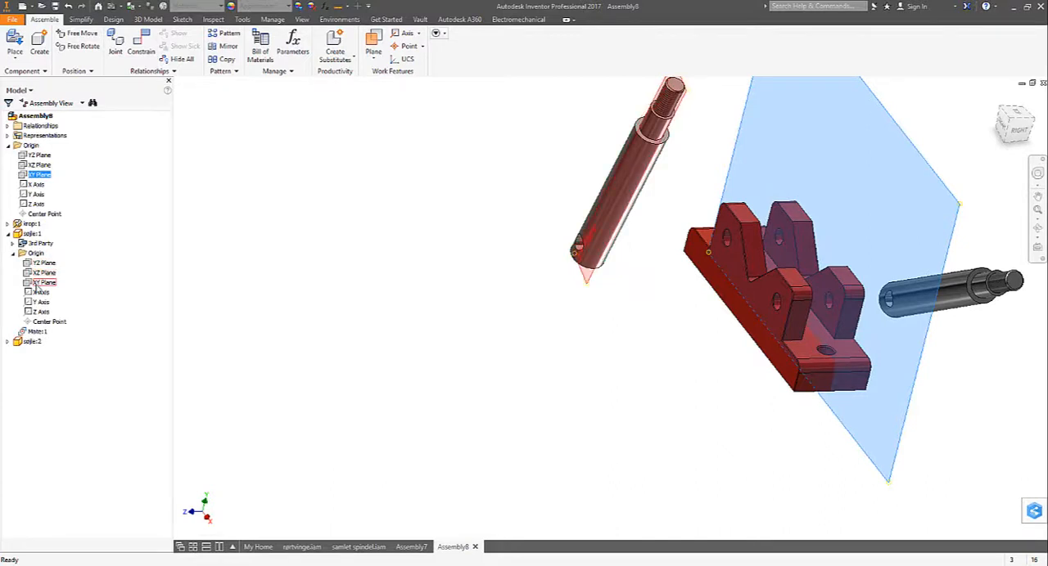
{"action": "left_click", "coordinate": [39, 283]}
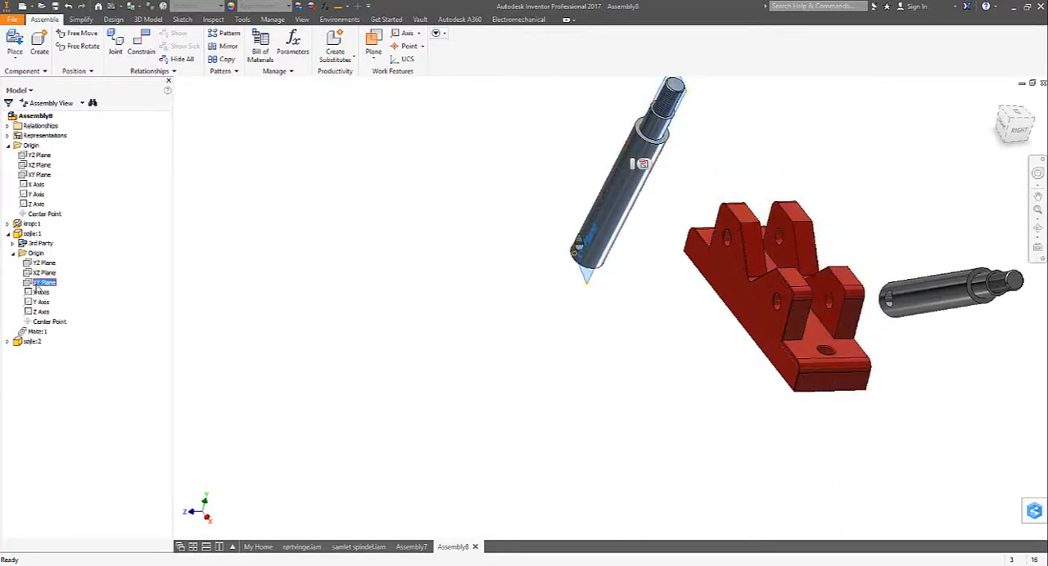
{"action": "left_click", "coordinate": [141, 45]}
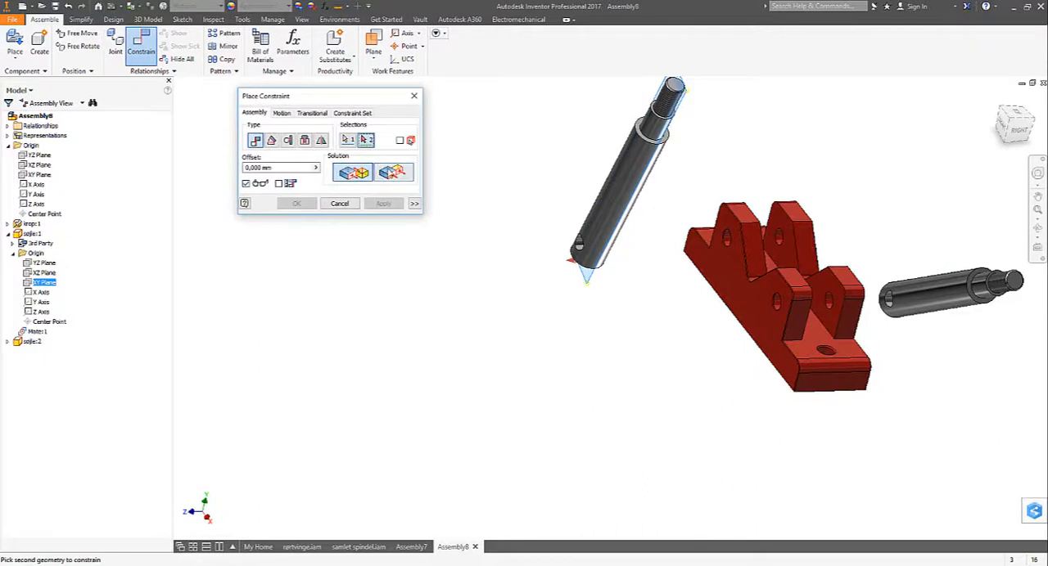
{"action": "left_click", "coordinate": [32, 175]}
{"action": "left_click", "coordinate": [380, 205]}
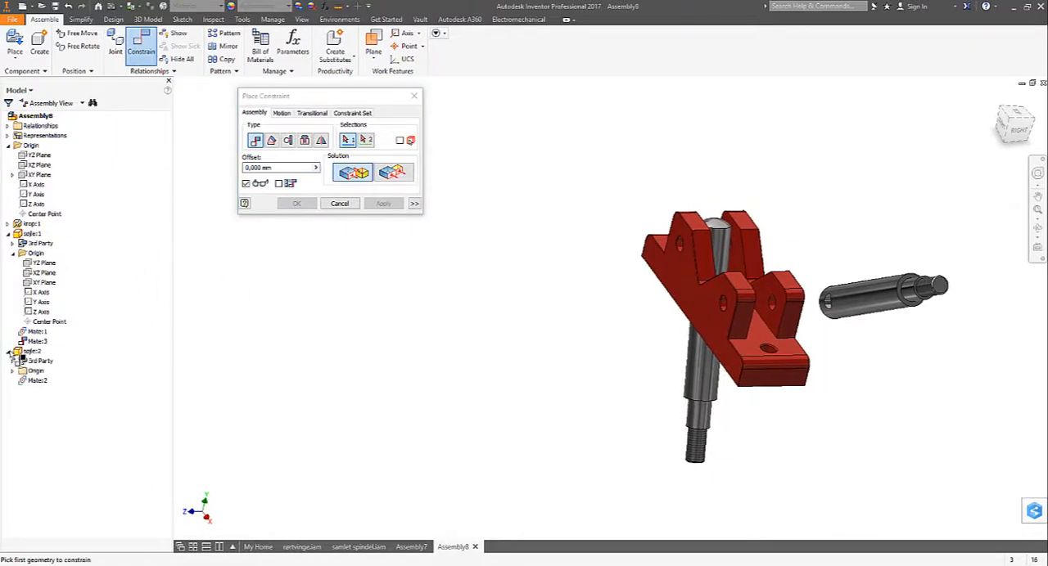
- Mate the XY plane of the second søjle with the assembly's XY plane at 0 mm offset, and finish constraining
{"action": "left_click", "coordinate": [15, 372]}
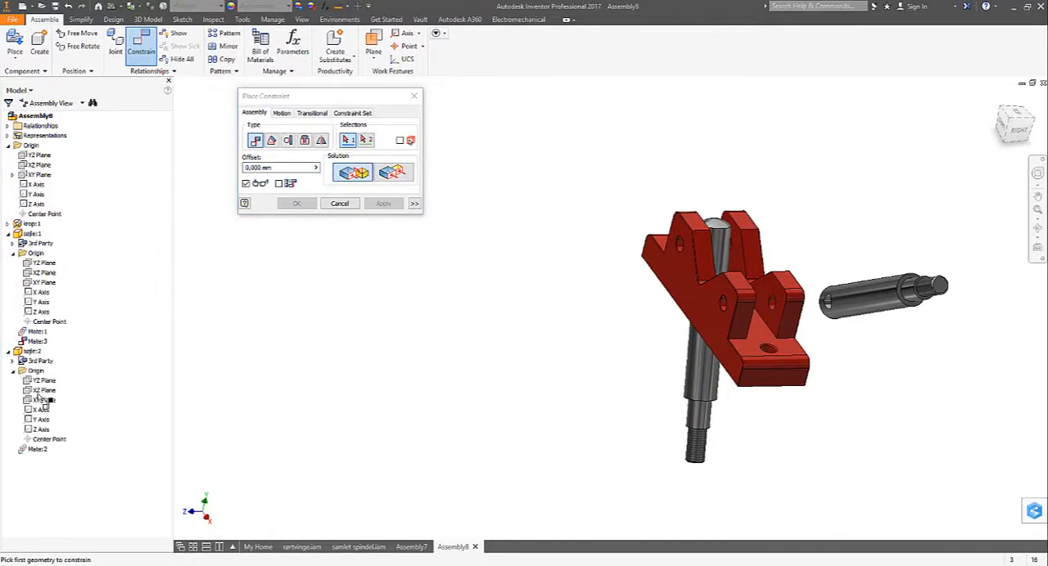
{"action": "left_click", "coordinate": [40, 402]}
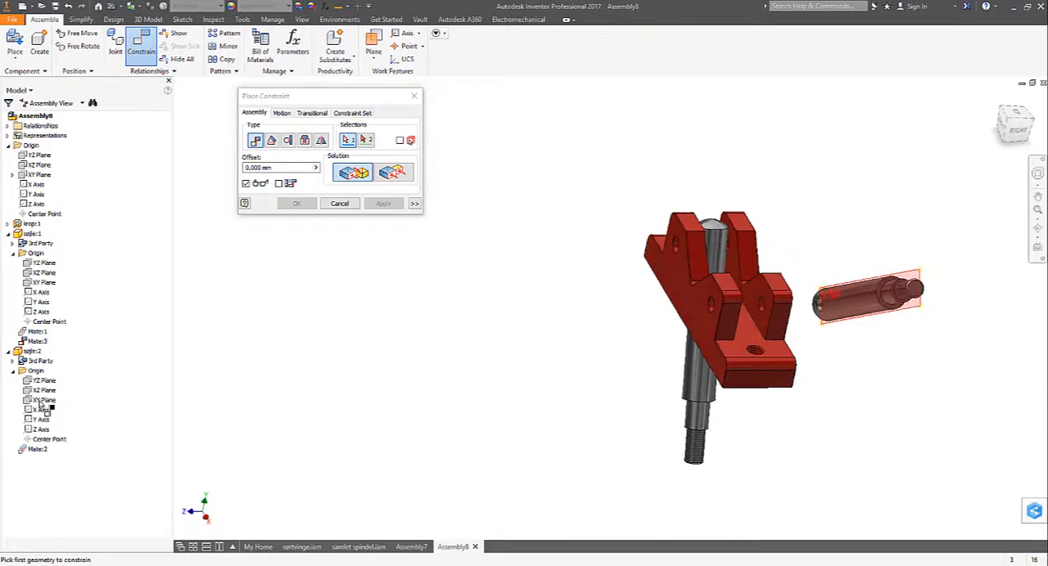
{"action": "left_click", "coordinate": [35, 175]}
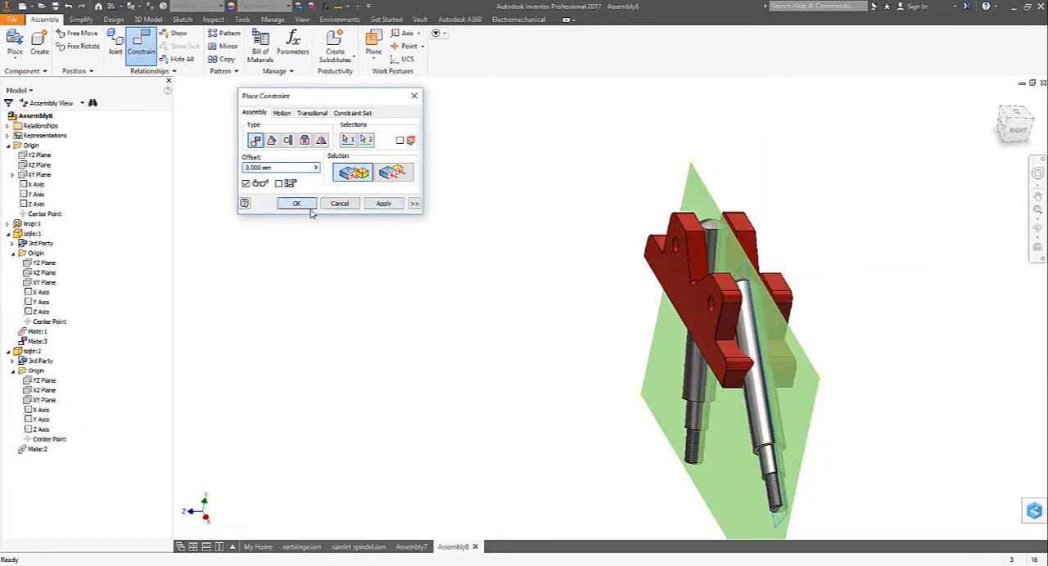
{"action": "left_click", "coordinate": [306, 206]}
- Swing both columns around their cross holes until their threaded ends point upward above the body
{"action": "middle_click_drag", "start_coordinate": [398, 271], "coordinate": [713, 370], "text": "shift"}
{"action": "middle_click_drag", "start_coordinate": [906, 383], "coordinate": [924, 375], "text": "shift"}
{"action": "left_click_drag", "start_coordinate": [938, 364], "coordinate": [912, 131]}
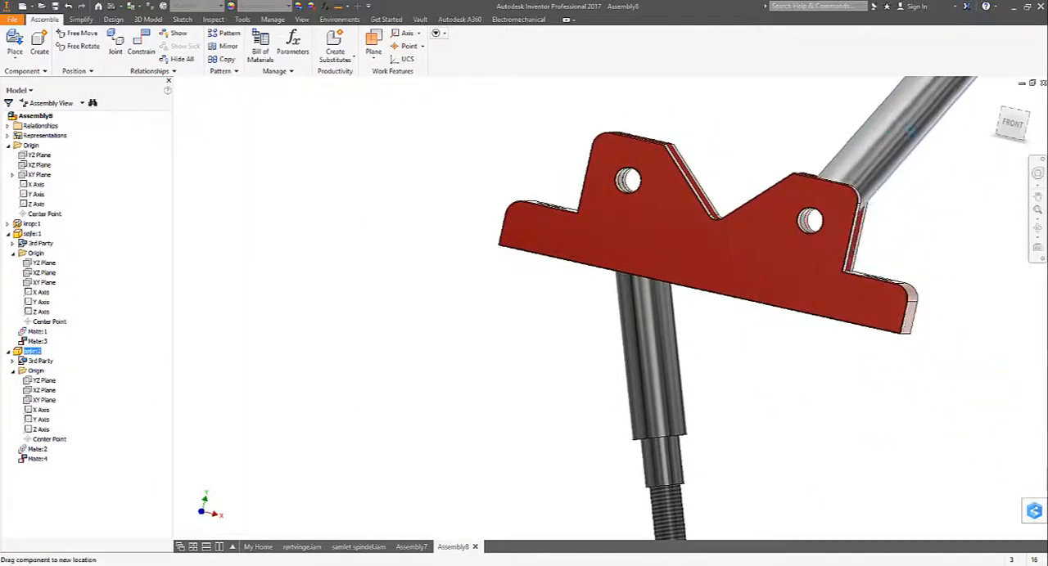
{"action": "left_click_drag", "start_coordinate": [660, 378], "coordinate": [580, 72]}
{"action": "middle_click_drag", "start_coordinate": [844, 266], "coordinate": [409, 270], "text": "shift"}
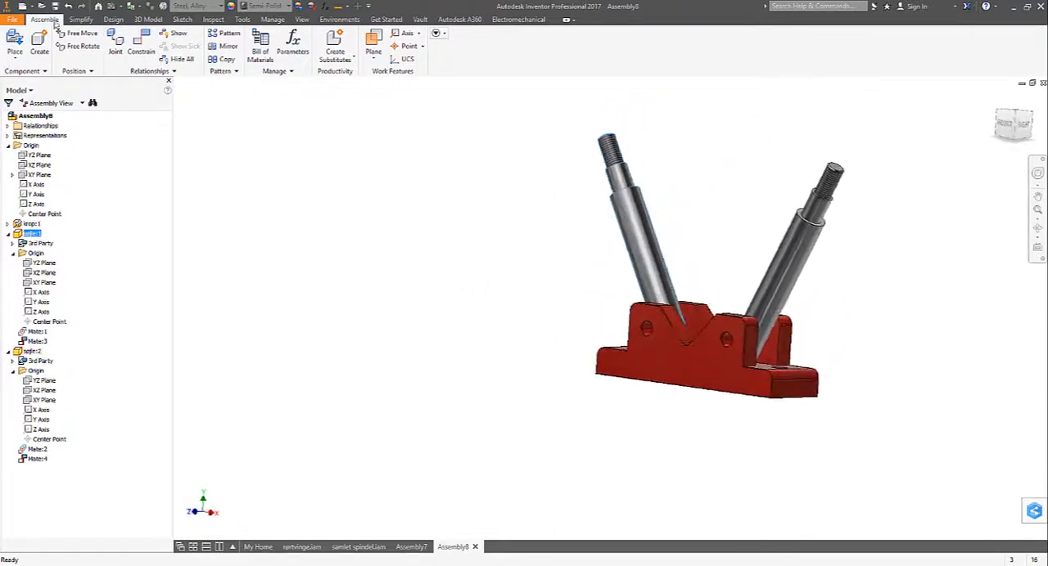
- Place one instance of topstykke.ipt beside the columns
{"action": "left_click", "coordinate": [13, 41]}
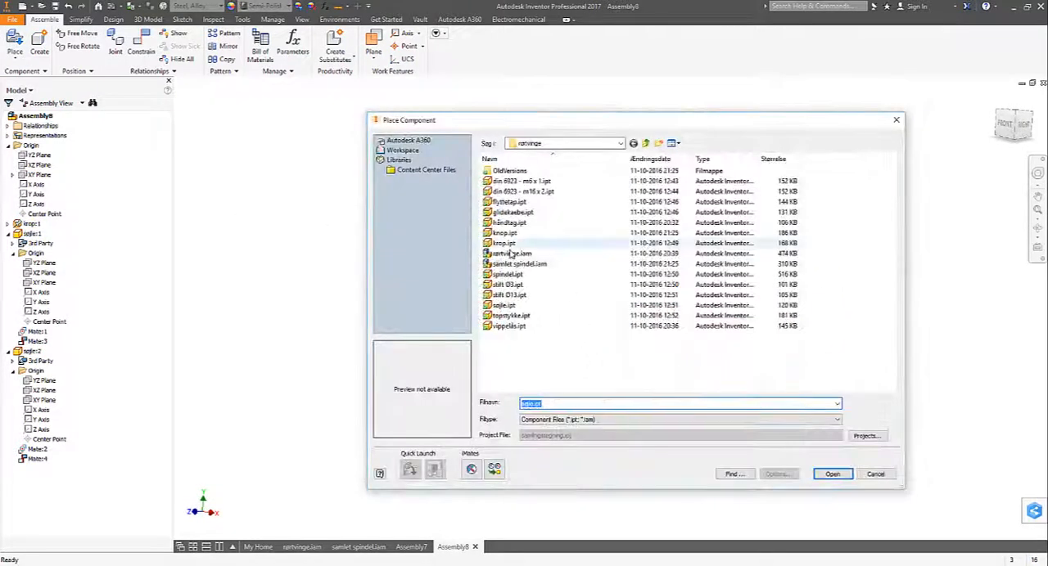
{"action": "left_click", "coordinate": [511, 315]}
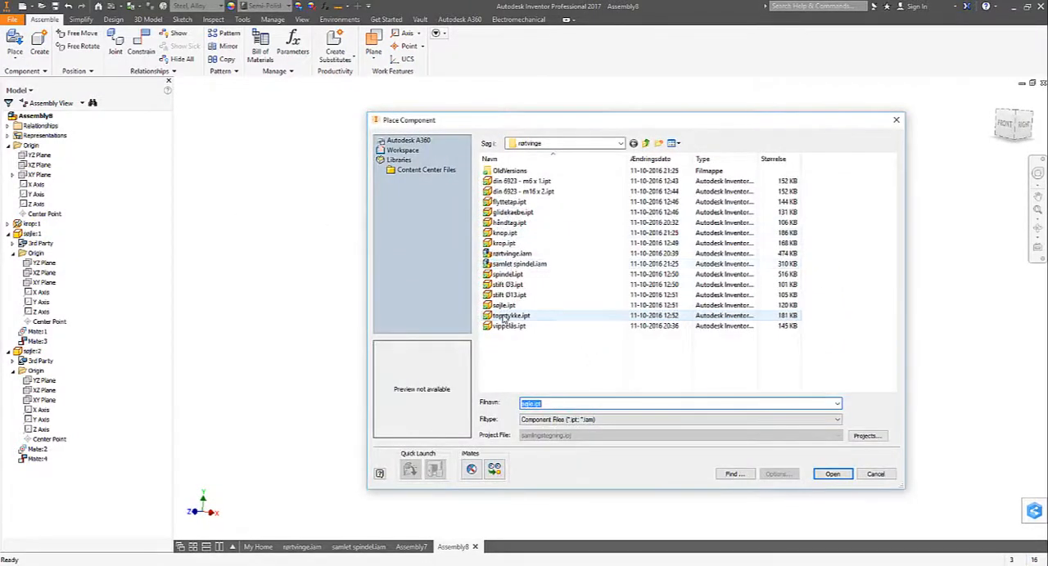
{"action": "left_click", "coordinate": [829, 474]}
{"action": "left_click", "coordinate": [528, 209]}
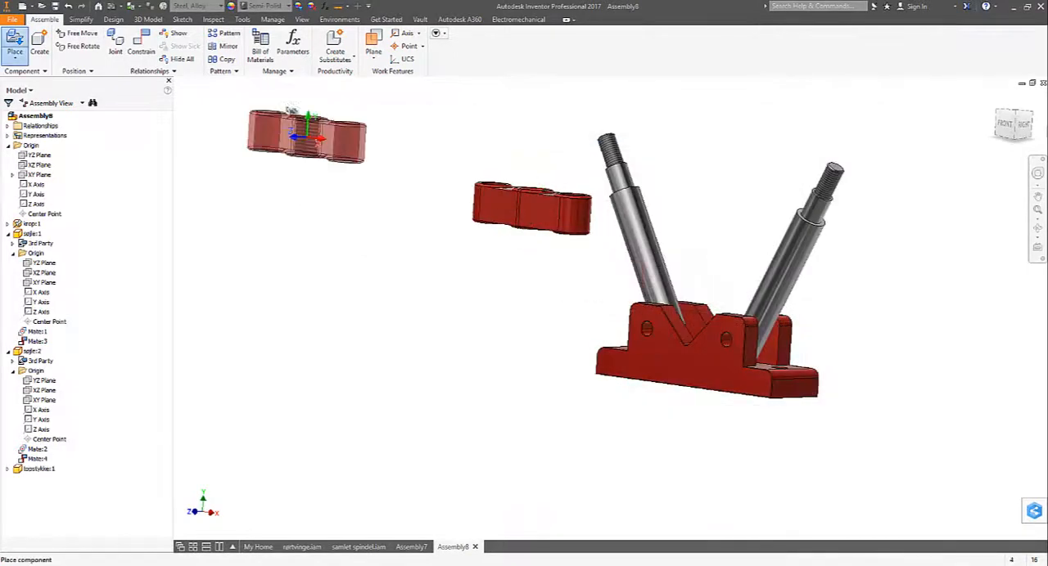
- Fit one end hole of the topstykke onto the first column's shoulder with an Insert constraint at 0 mm offset
{"action": "left_click", "coordinate": [141, 43]}
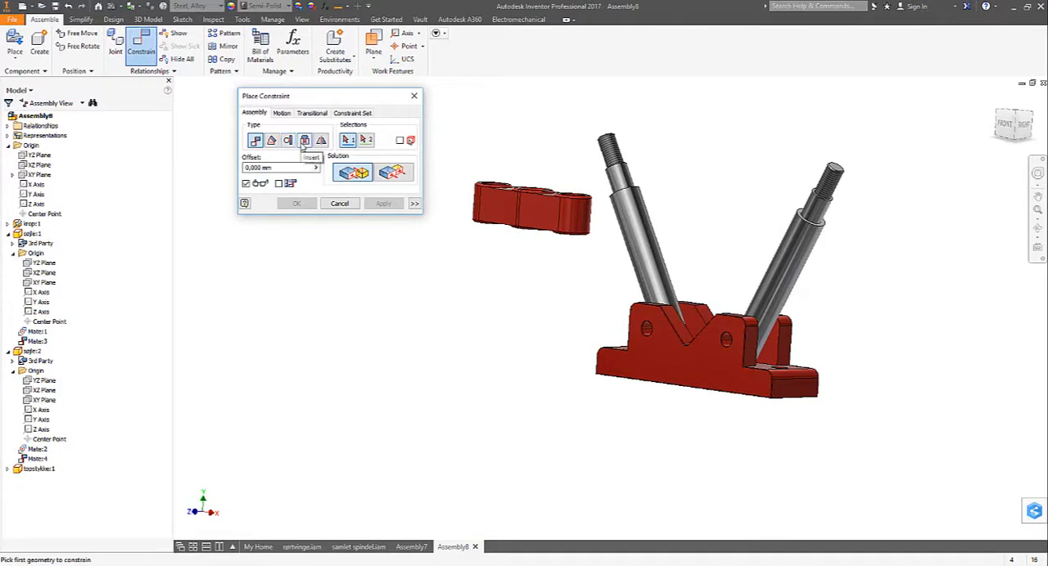
{"action": "left_click", "coordinate": [304, 140]}
{"action": "scroll", "coordinate": [486, 311], "scroll_direction": "up", "scroll_amount": 8}
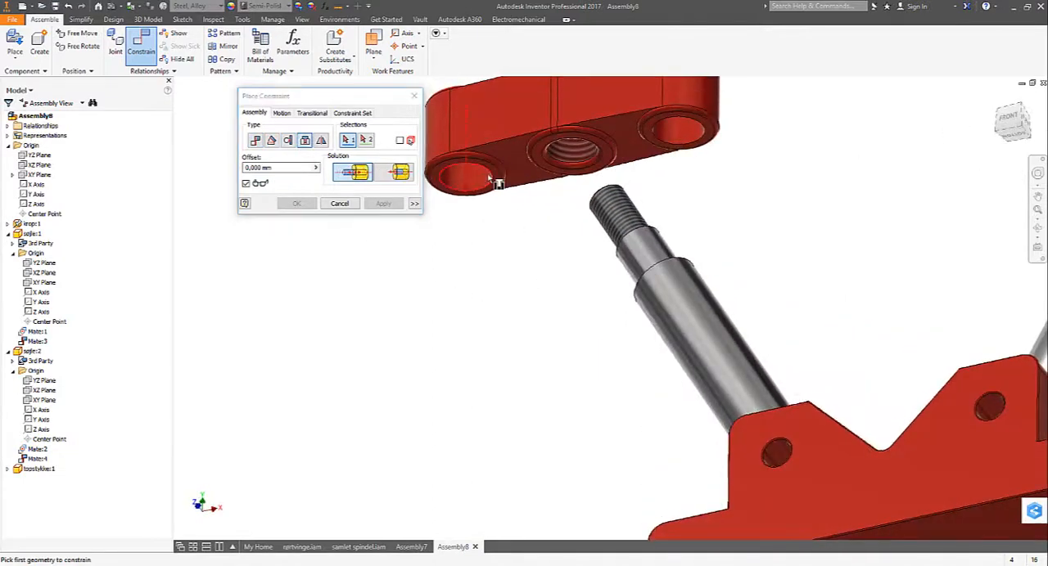
{"action": "left_click", "coordinate": [491, 180]}
{"action": "scroll", "coordinate": [614, 283], "scroll_direction": "down", "scroll_amount": 6}
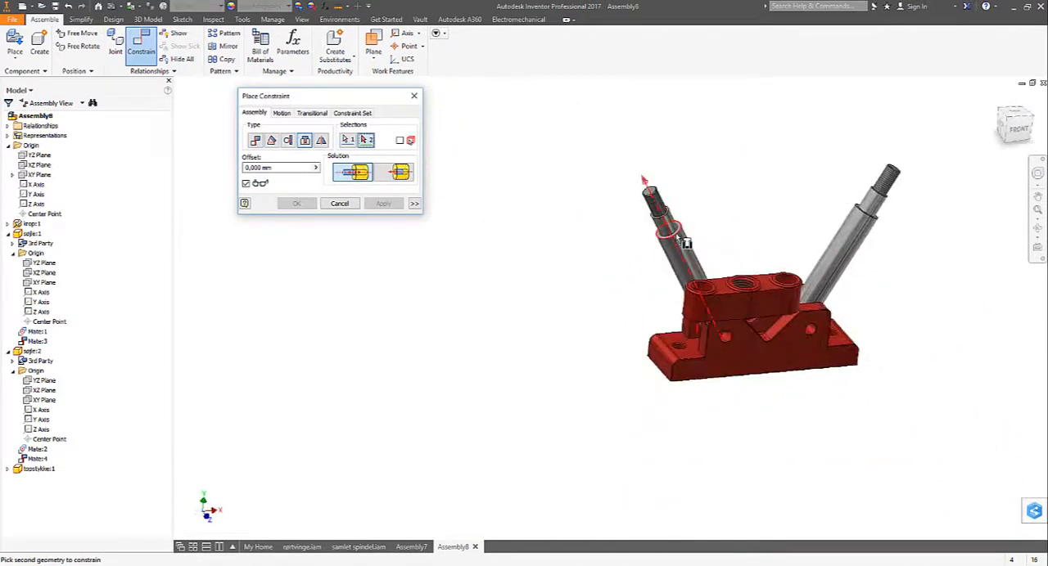
{"action": "left_click", "coordinate": [683, 238]}
{"action": "left_click", "coordinate": [383, 204]}
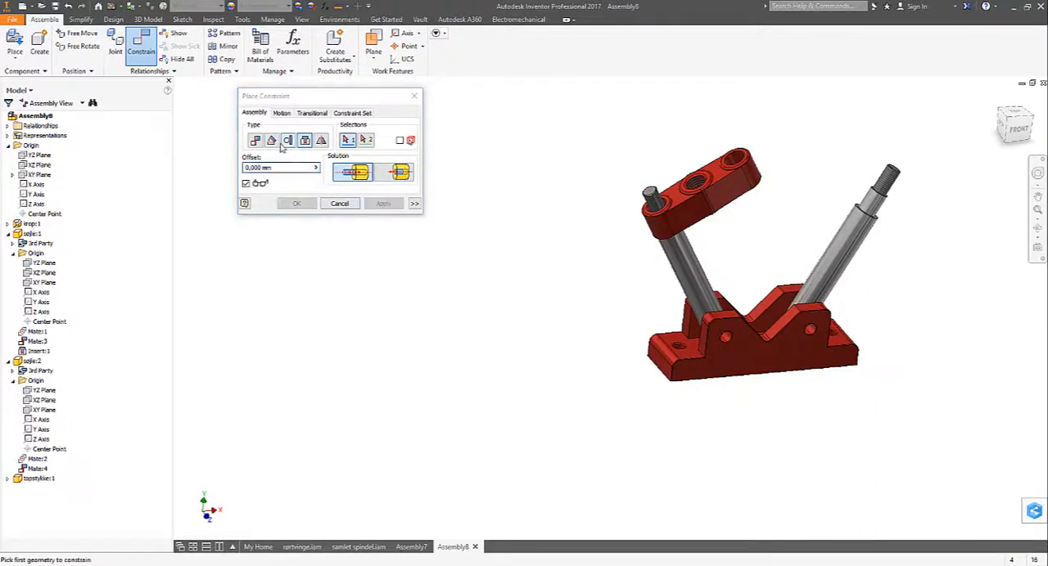
- Mate the axis of the topstykke's free end hole with the second column's axis at 0 mm offset, and finish constraining
{"action": "left_click", "coordinate": [260, 146]}
{"action": "scroll", "coordinate": [707, 217], "scroll_direction": "down", "scroll_amount": 1}
{"action": "middle_click_drag", "start_coordinate": [706, 218], "coordinate": [712, 229], "text": "shift"}
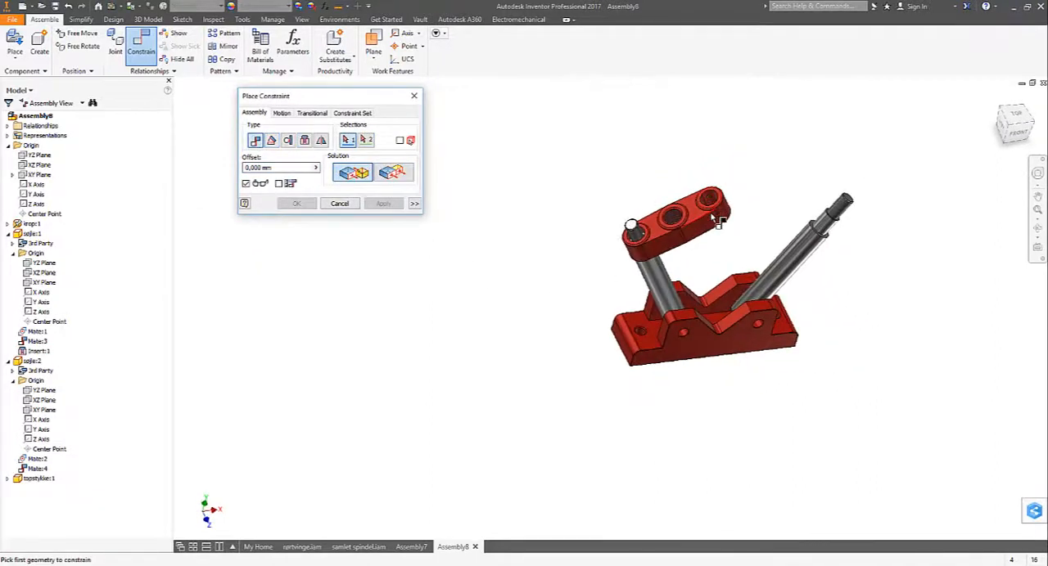
{"action": "scroll", "coordinate": [718, 219], "scroll_direction": "up", "scroll_amount": 3}
{"action": "left_click", "coordinate": [786, 150]}
{"action": "middle_click_drag", "start_coordinate": [974, 214], "coordinate": [830, 225]}
{"action": "left_click", "coordinate": [849, 229]}
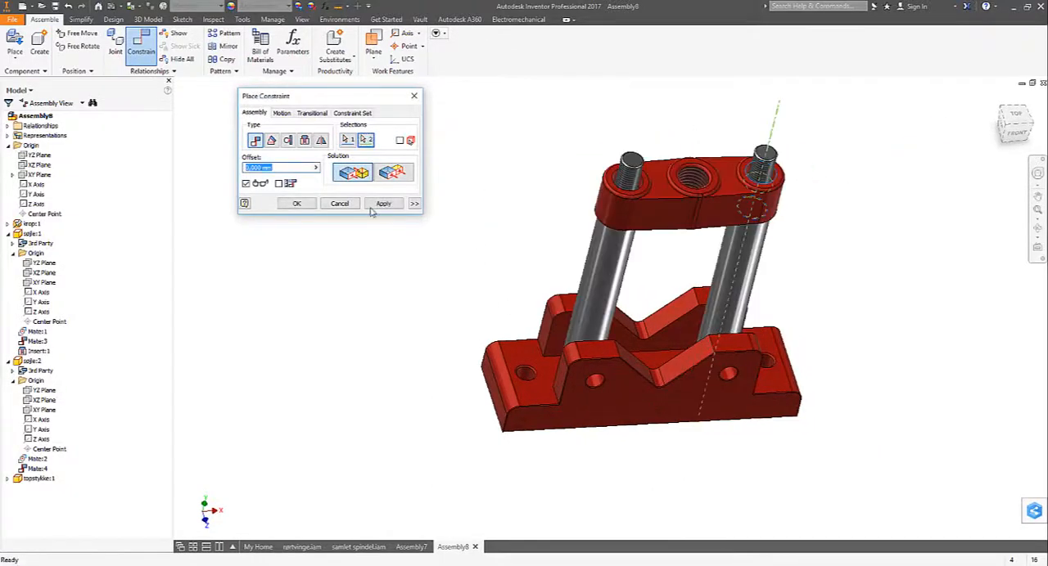
{"action": "left_click", "coordinate": [303, 205]}
- Place two instances of the flange nut din 6923 - m16 x 2.ipt near the top piece
{"action": "scroll", "coordinate": [483, 286], "scroll_direction": "down", "scroll_amount": 5}
{"action": "scroll", "coordinate": [619, 290], "scroll_direction": "up", "scroll_amount": 5}
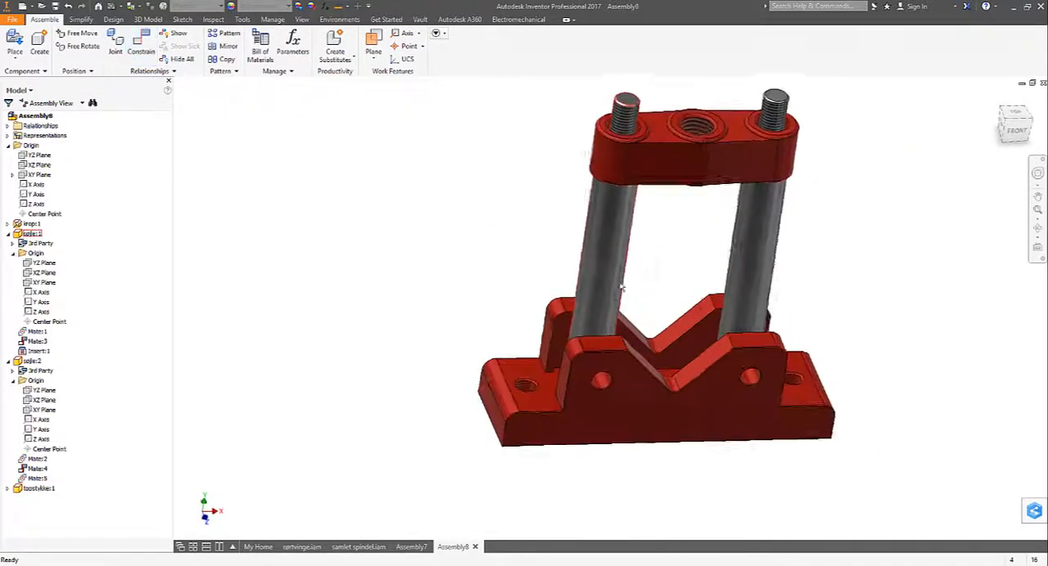
{"action": "middle_click_drag", "start_coordinate": [620, 289], "coordinate": [619, 196], "text": "shift"}
{"action": "left_click_drag", "start_coordinate": [620, 178], "coordinate": [503, 241]}
{"action": "scroll", "coordinate": [503, 241], "scroll_direction": "down", "scroll_amount": 2}
{"action": "left_click", "coordinate": [503, 242]}
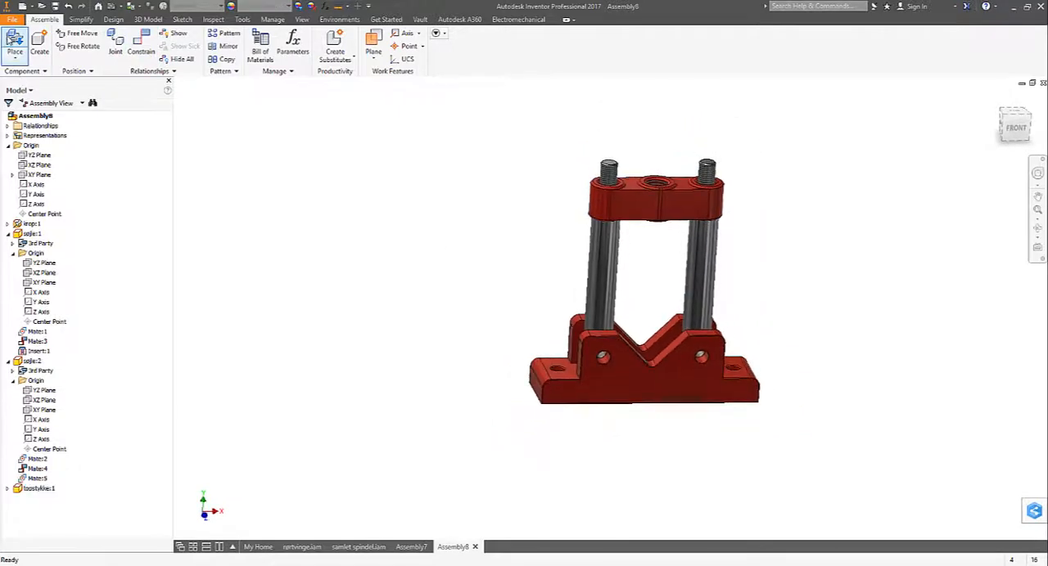
{"action": "left_click", "coordinate": [16, 42]}
{"action": "left_click", "coordinate": [524, 192]}
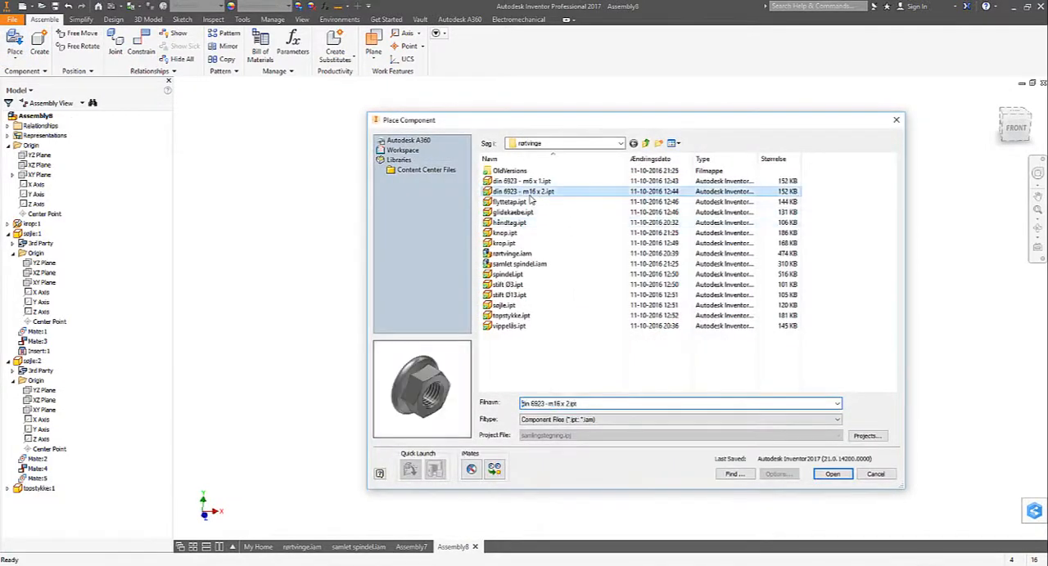
{"action": "left_click", "coordinate": [834, 476]}
{"action": "left_click", "coordinate": [548, 184]}
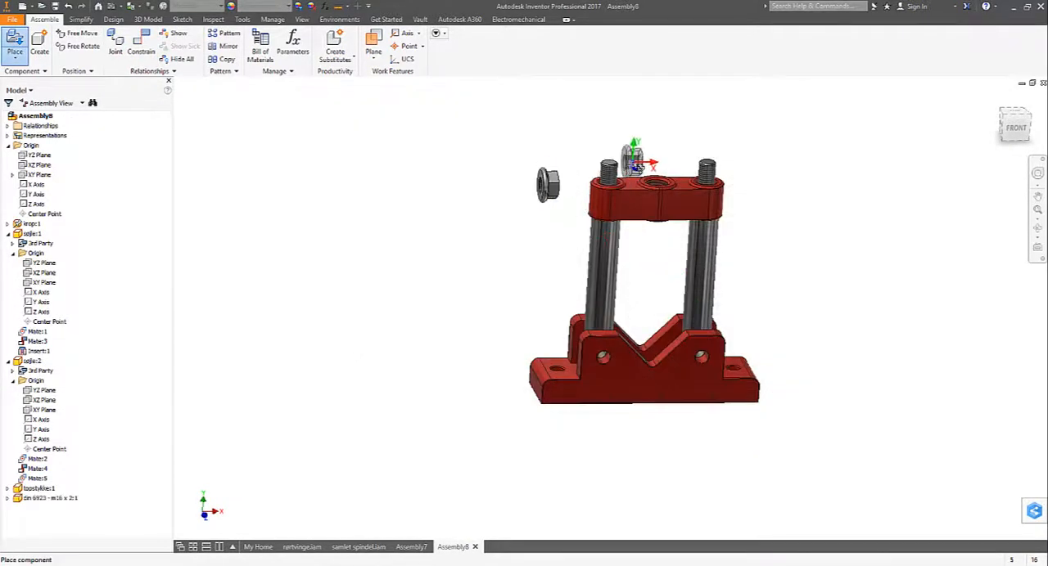
{"action": "left_click", "coordinate": [632, 159]}
- Seat the first flange nut on the top piece around the first column's thread with an Insert constraint at 0 mm offset
{"action": "left_click", "coordinate": [140, 42]}
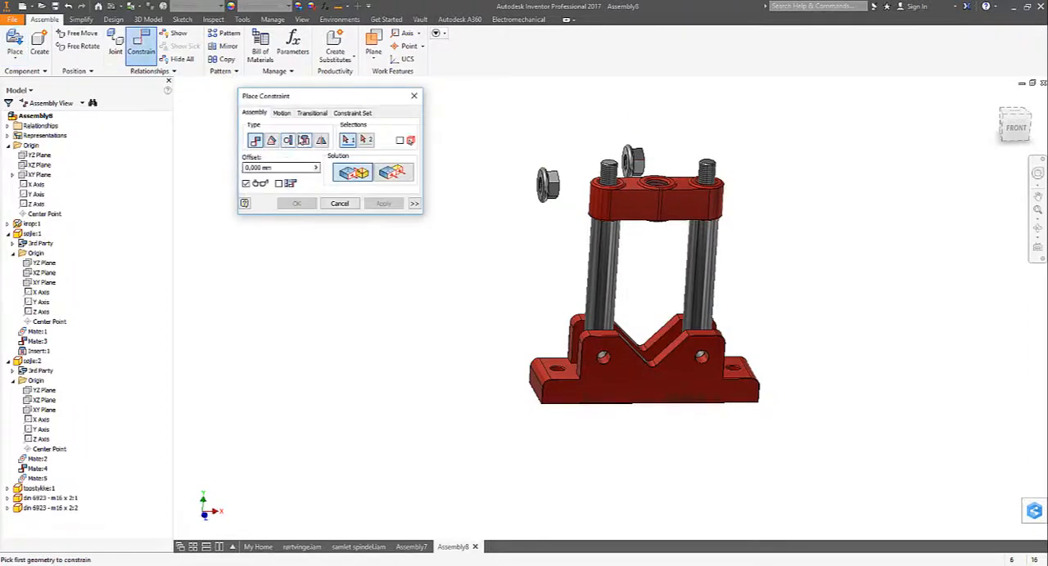
{"action": "left_click", "coordinate": [304, 140]}
{"action": "middle_click_drag", "start_coordinate": [491, 188], "coordinate": [554, 185], "text": "shift"}
{"action": "left_click", "coordinate": [551, 156]}
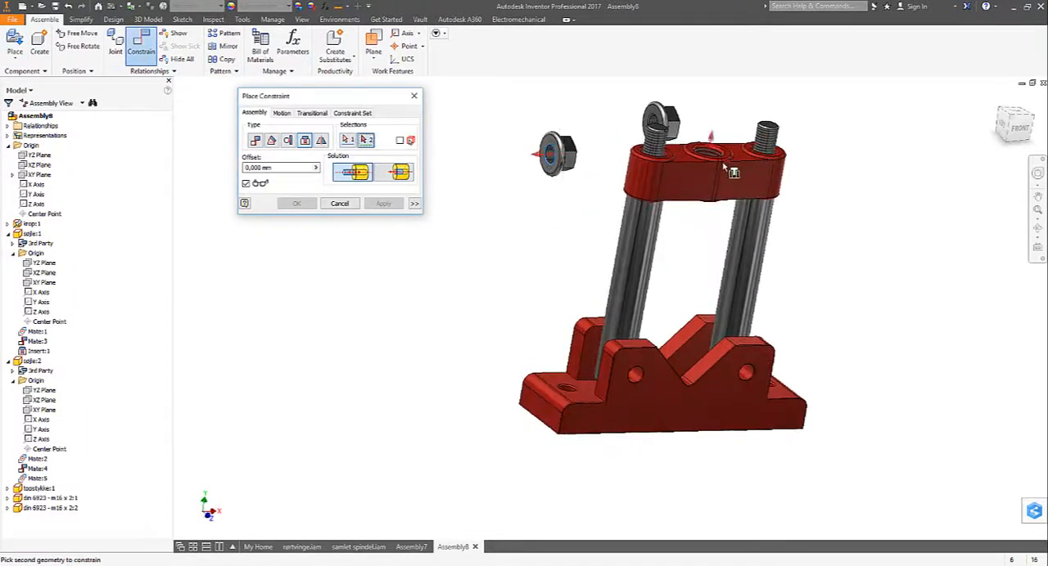
{"action": "left_click", "coordinate": [656, 167]}
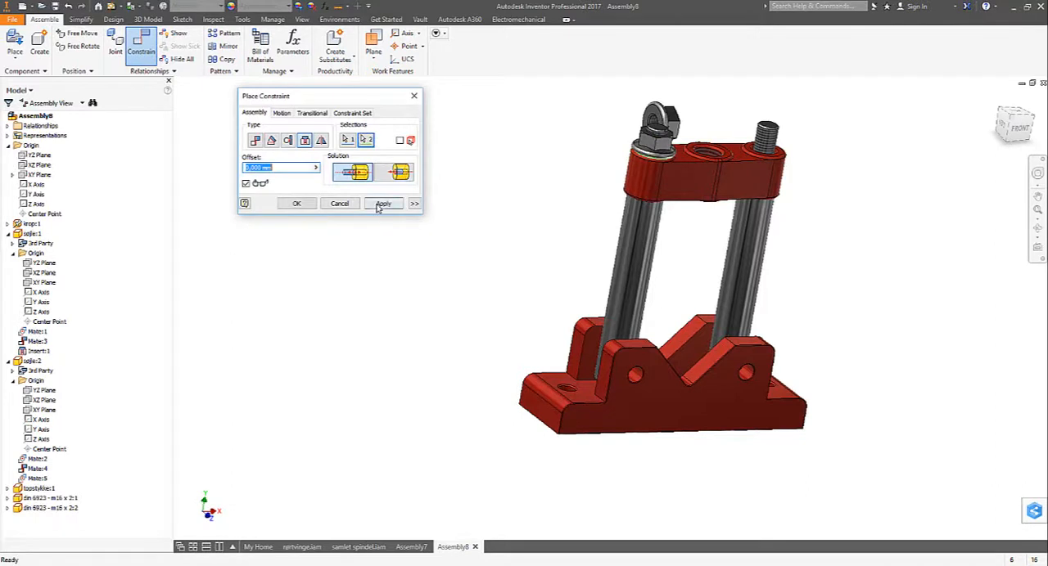
{"action": "left_click", "coordinate": [381, 203]}
- Seat the second flange nut on the top piece around the second column's thread with an Insert constraint at 0 mm offset
{"action": "left_click", "coordinate": [763, 155]}
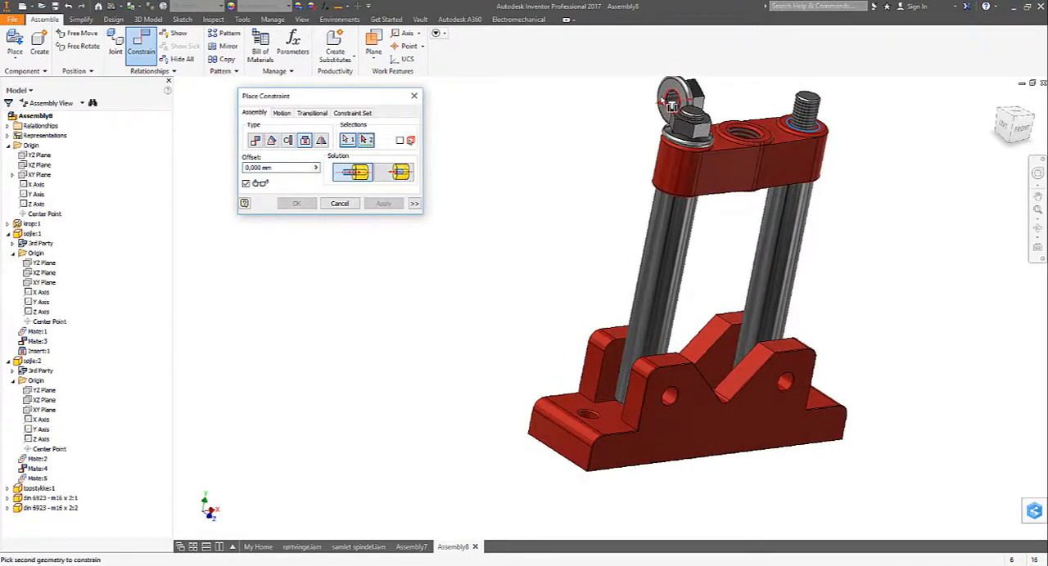
{"action": "left_click", "coordinate": [671, 103]}
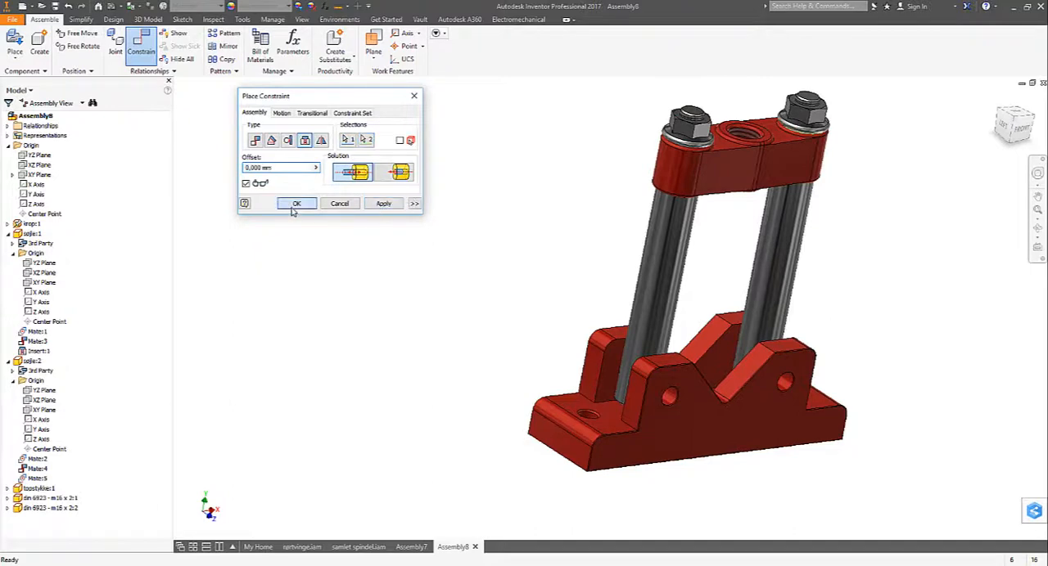
{"action": "left_click", "coordinate": [293, 208]}
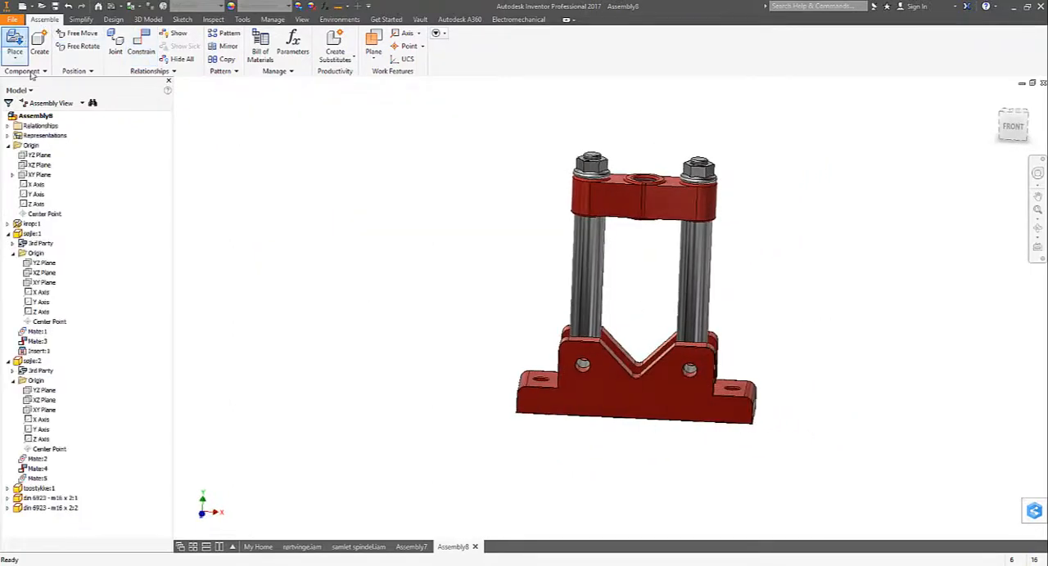
- Place one instance of the pin stift Ø13.ipt beside the base body
{"action": "left_click", "coordinate": [15, 41]}
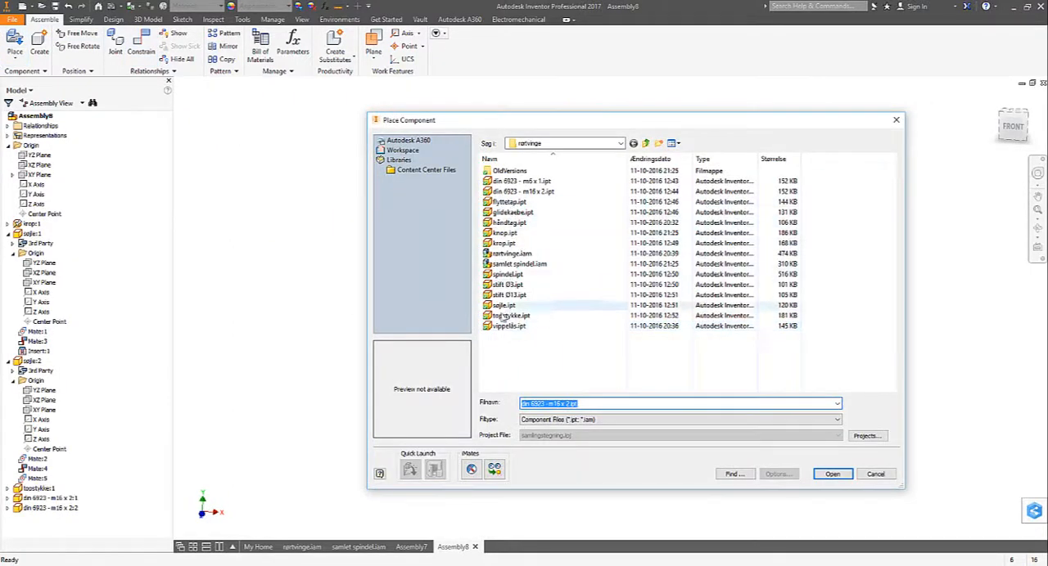
{"action": "left_click", "coordinate": [507, 284]}
{"action": "left_click", "coordinate": [509, 294]}
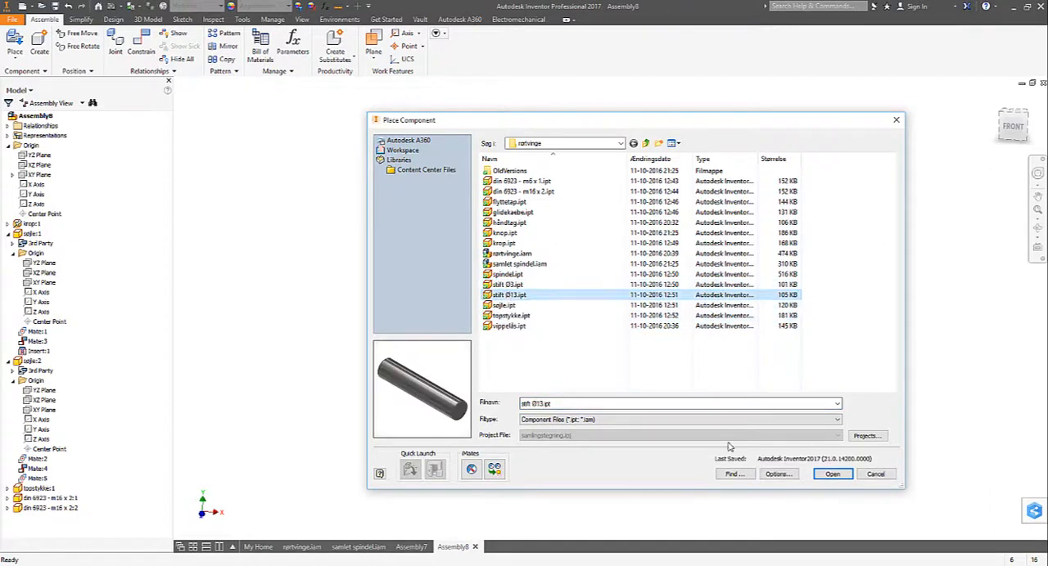
{"action": "left_click", "coordinate": [830, 475]}
{"action": "left_click", "coordinate": [506, 350]}
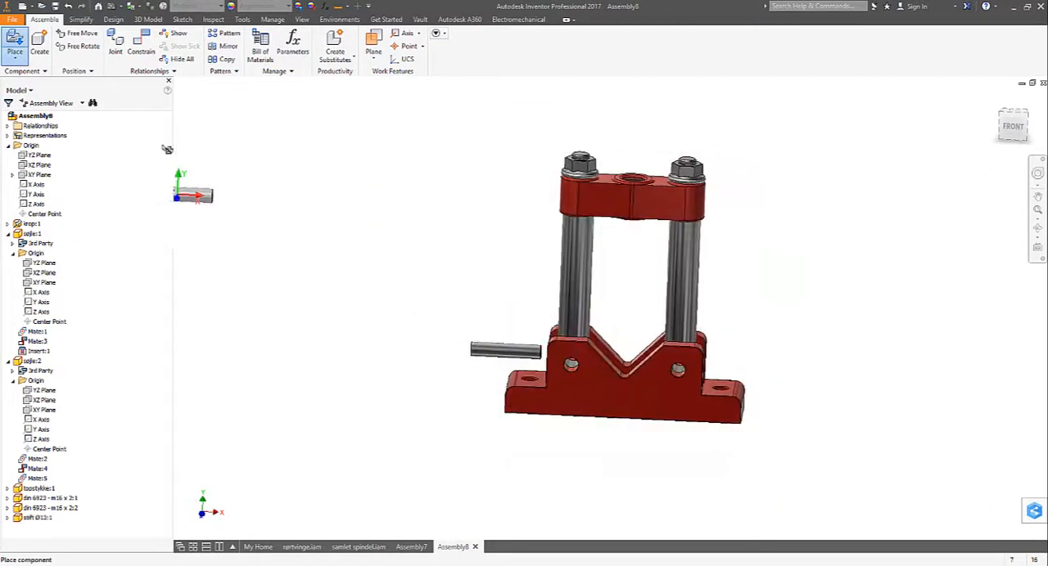
{"action": "right_click", "coordinate": [400, 343]}
{"action": "left_click", "coordinate": [440, 340]}
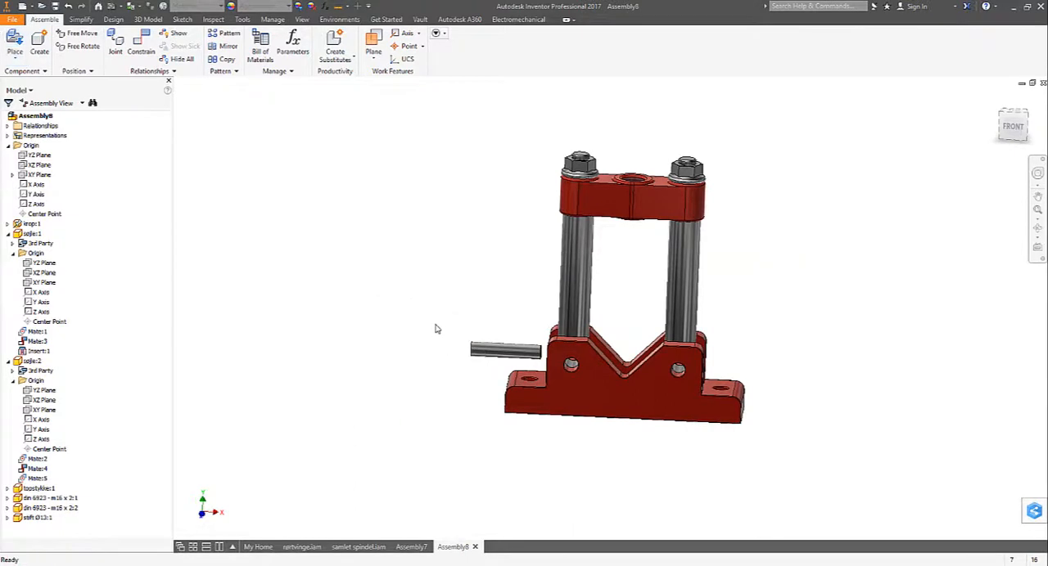
- Fit the pin flush into the base body's cross hole below the first column using an aligned Insert constraint at 0 mm offset
{"action": "right_click", "coordinate": [436, 328]}
{"action": "left_click", "coordinate": [473, 311]}
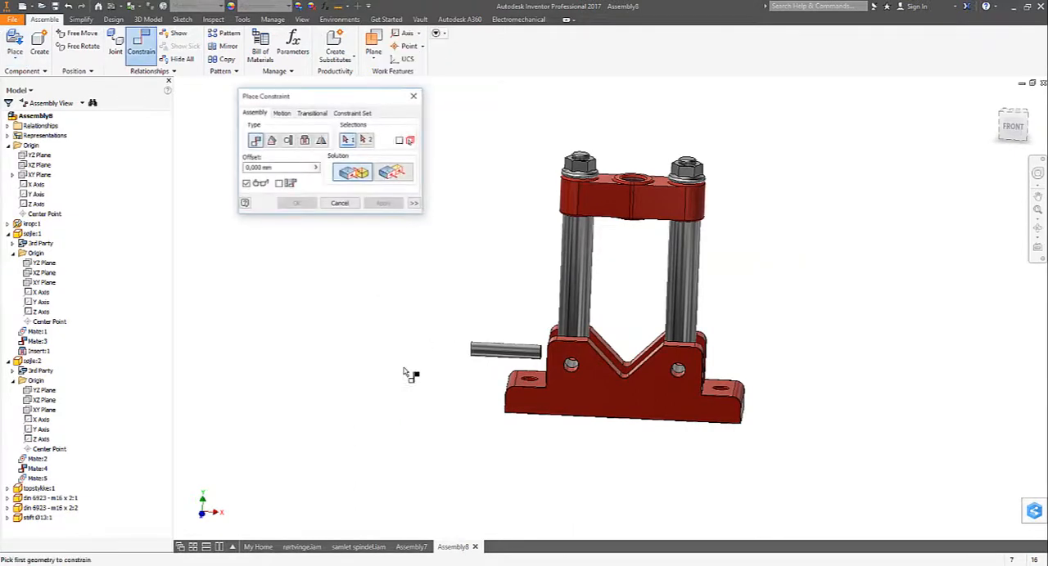
{"action": "left_click", "coordinate": [305, 141]}
{"action": "scroll", "coordinate": [445, 421], "scroll_direction": "up", "scroll_amount": 5}
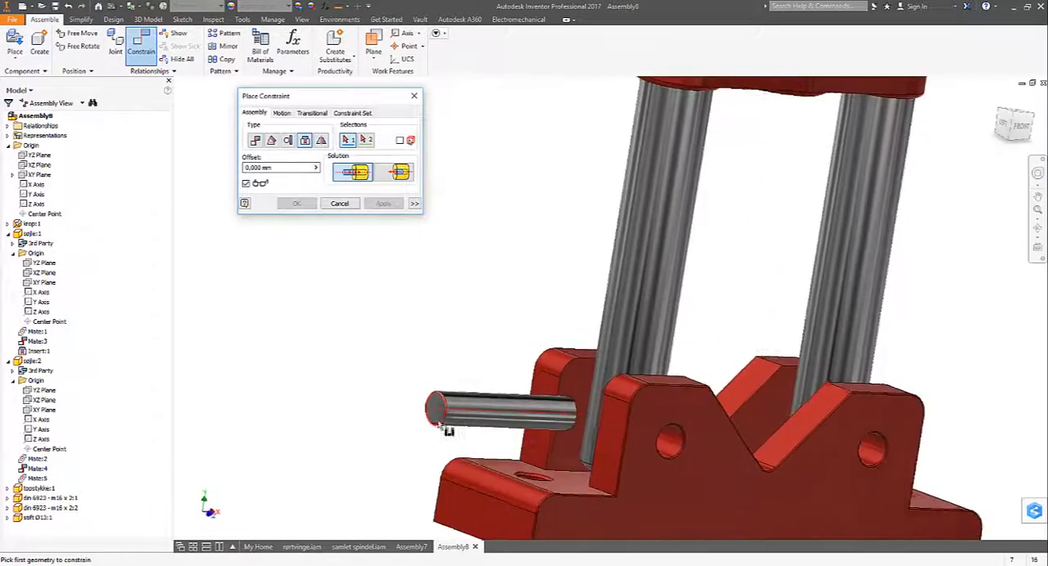
{"action": "left_click", "coordinate": [439, 426]}
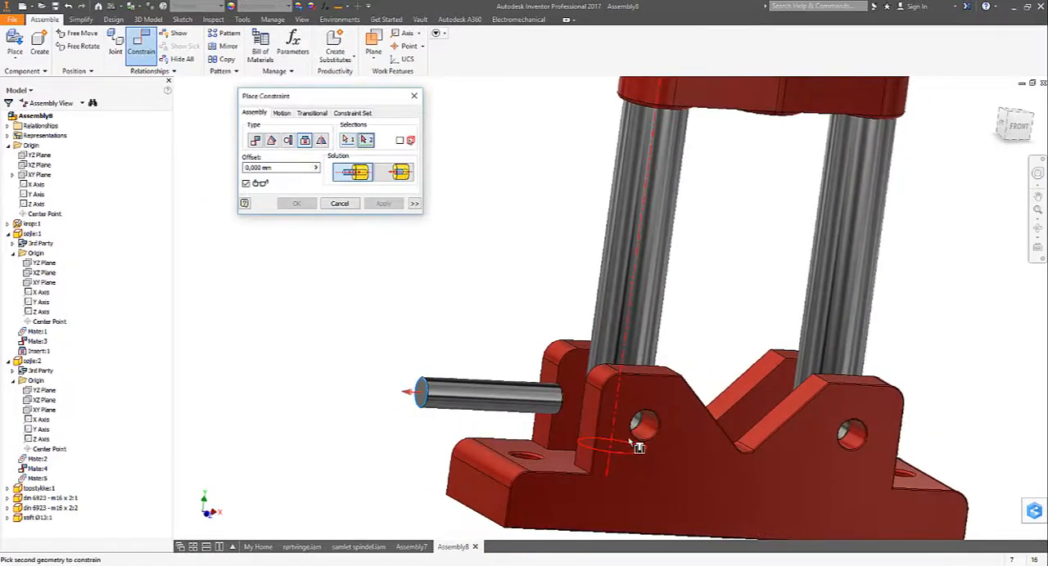
{"action": "left_click", "coordinate": [636, 436]}
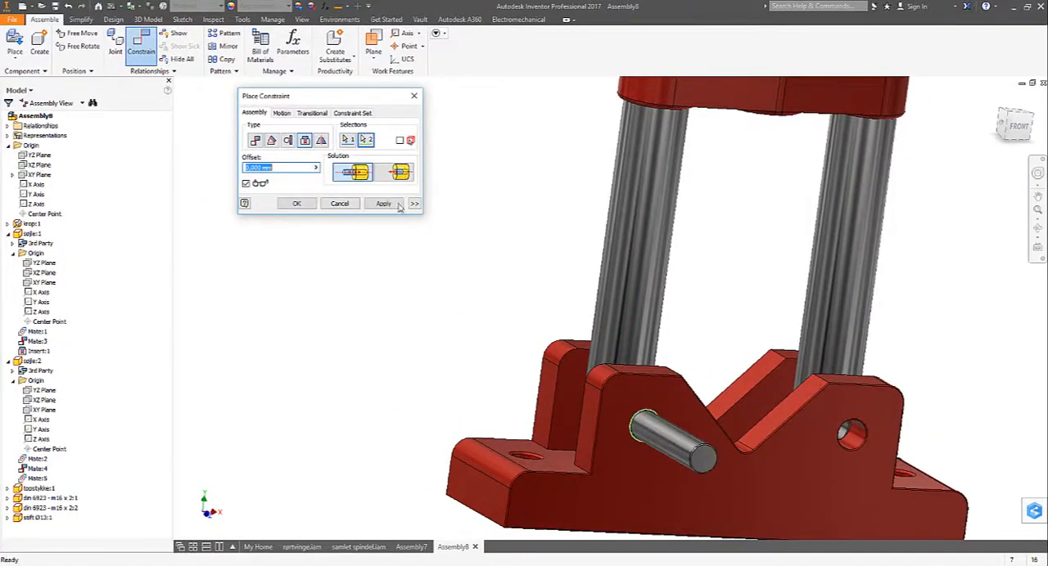
{"action": "left_click", "coordinate": [398, 171]}
{"action": "left_click", "coordinate": [297, 204]}
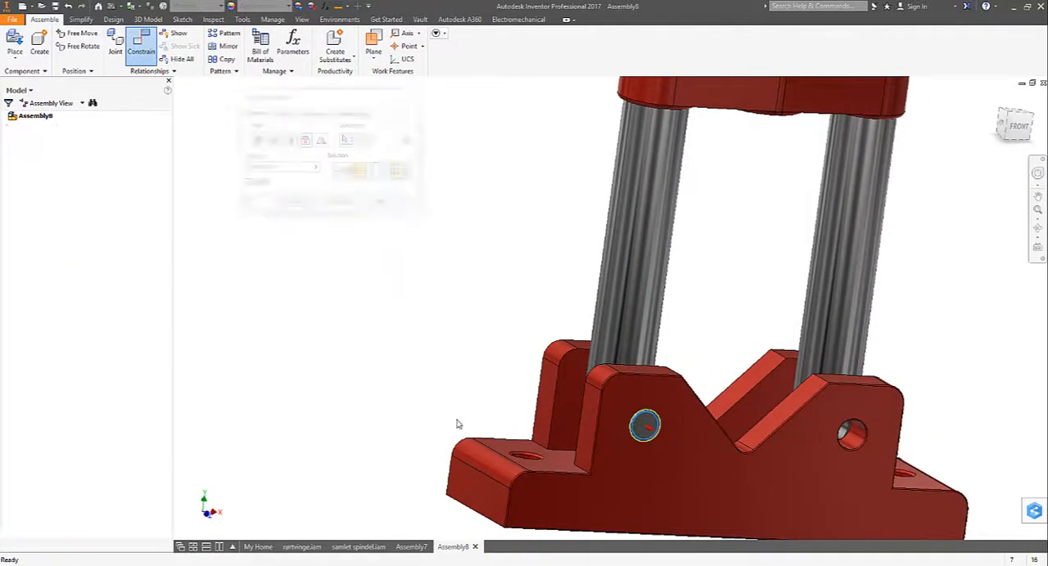
- Place one instance of vippelås.ipt beside the base body
{"action": "left_click", "coordinate": [14, 41]}
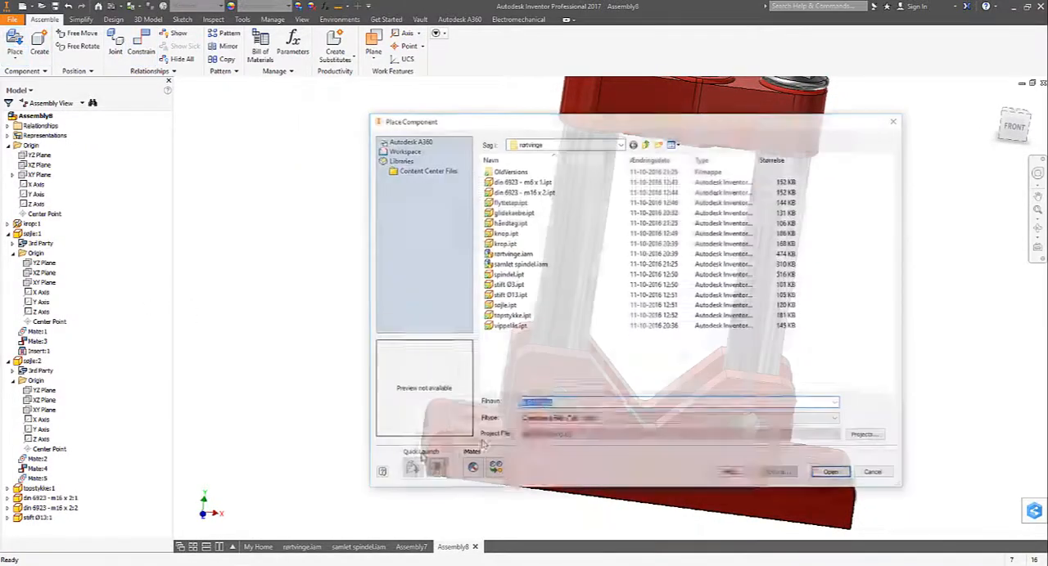
{"action": "left_click", "coordinate": [508, 326]}
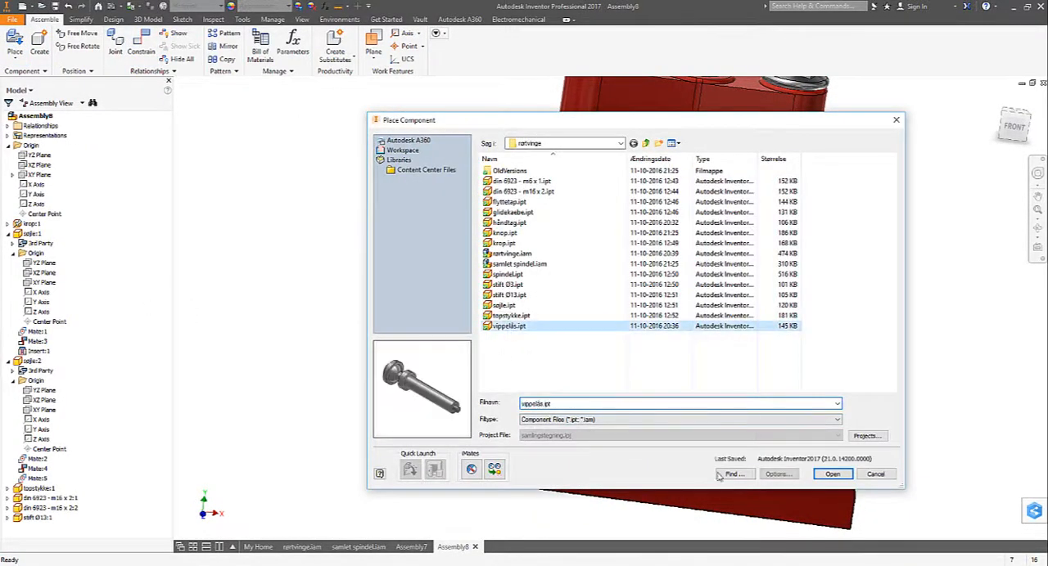
{"action": "left_click", "coordinate": [832, 475]}
{"action": "left_click", "coordinate": [851, 409]}
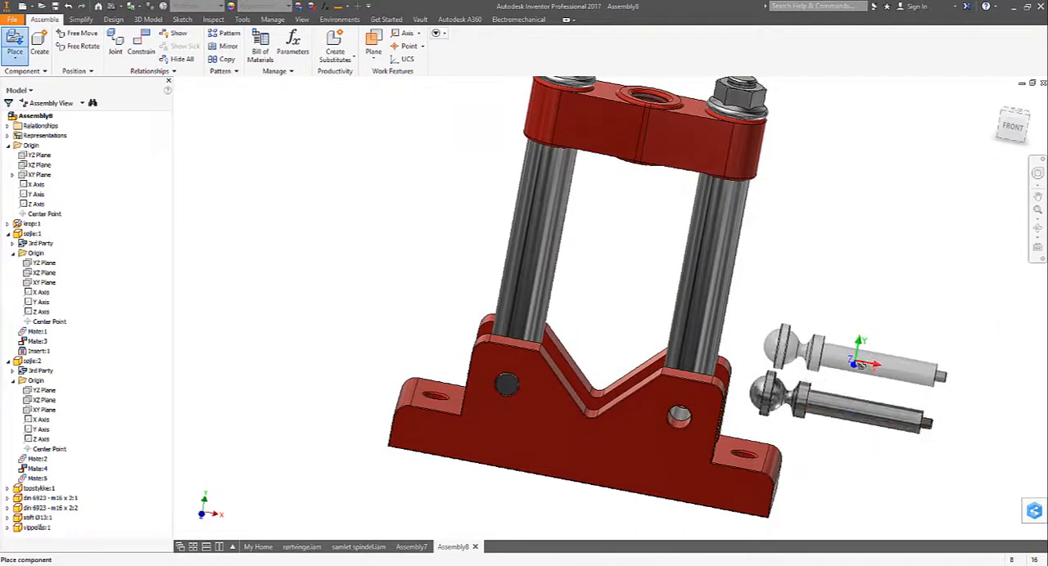
{"action": "right_click", "coordinate": [855, 360]}
{"action": "left_click", "coordinate": [900, 360]}
- Fit the vippelås shoulder edge into the base body's free cross hole with an aligned Insert constraint at 0 mm offset
{"action": "right_click", "coordinate": [906, 355]}
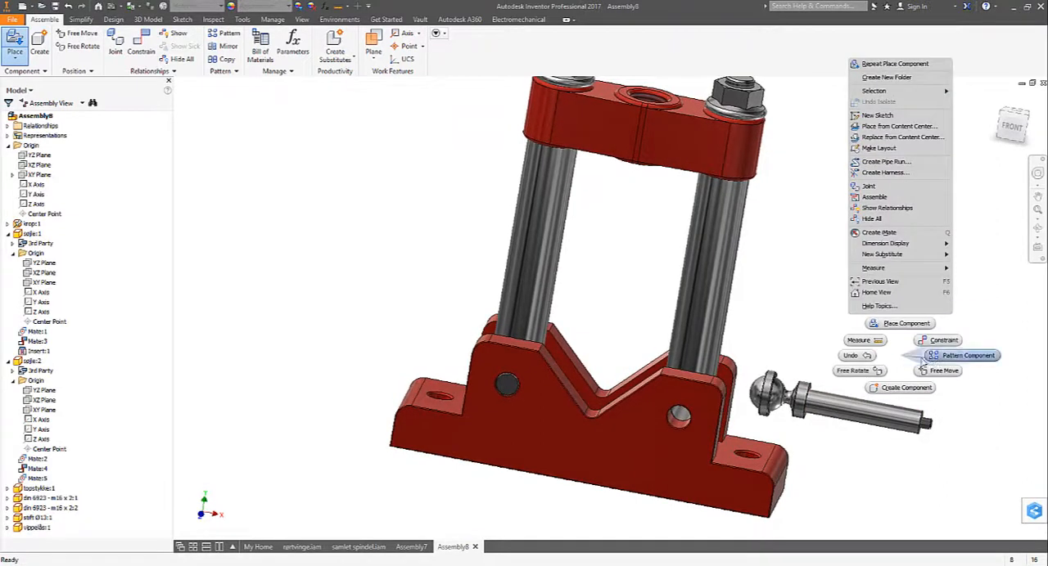
{"action": "left_click", "coordinate": [925, 346]}
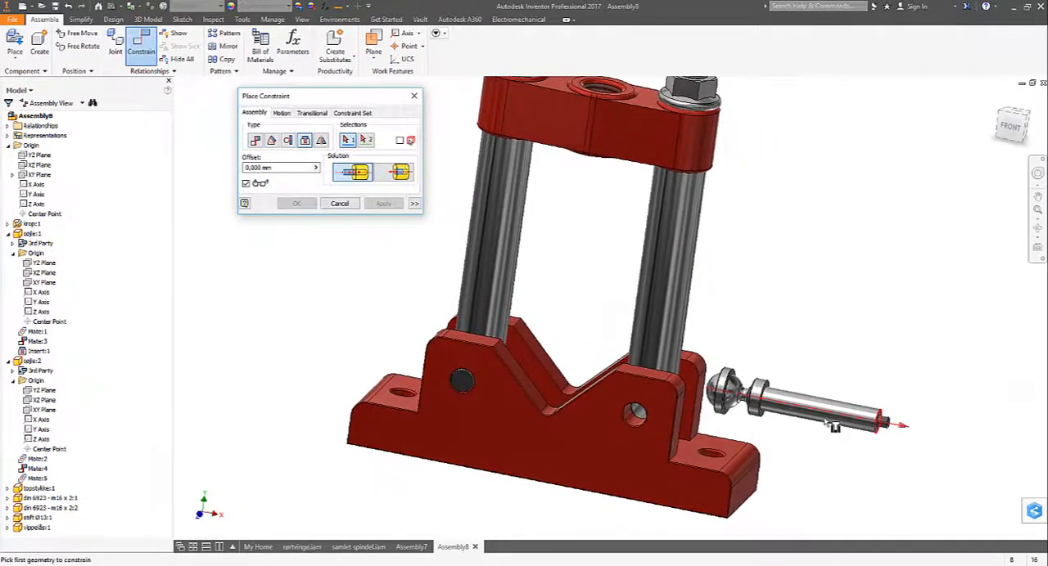
{"action": "left_click", "coordinate": [873, 430]}
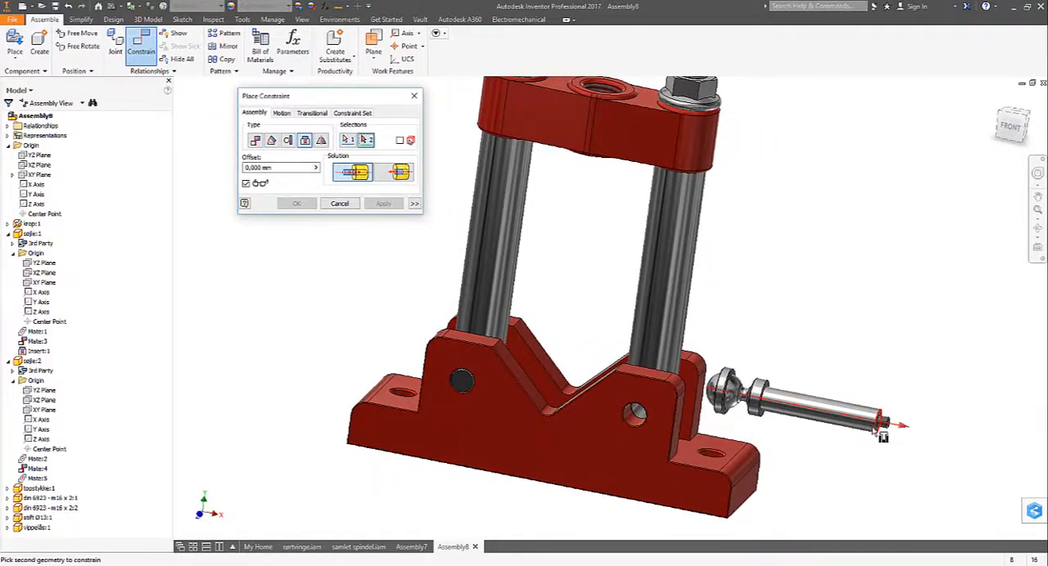
{"action": "left_click", "coordinate": [626, 427]}
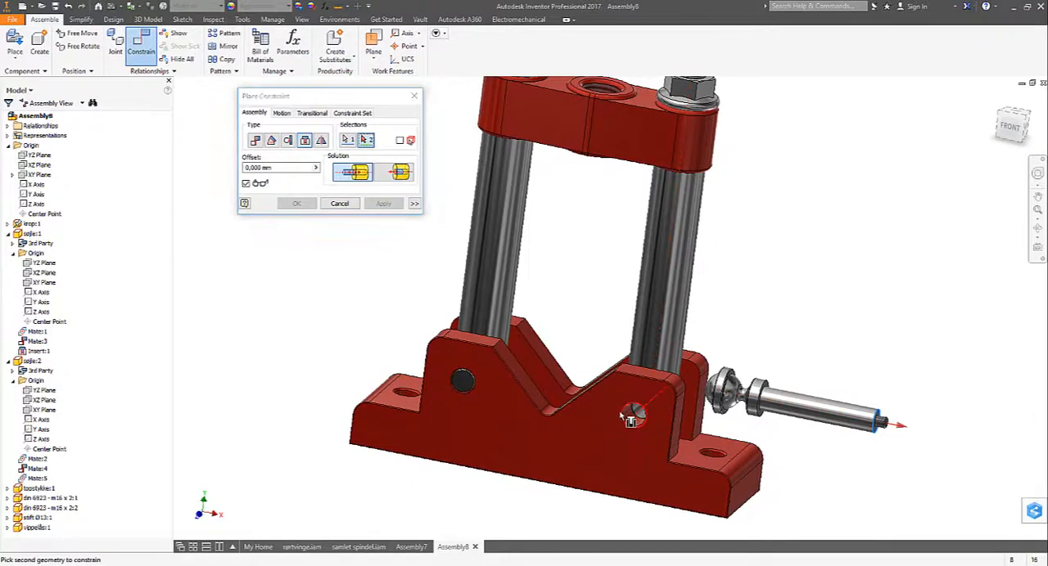
{"action": "left_click", "coordinate": [400, 172]}
{"action": "left_click", "coordinate": [306, 205]}
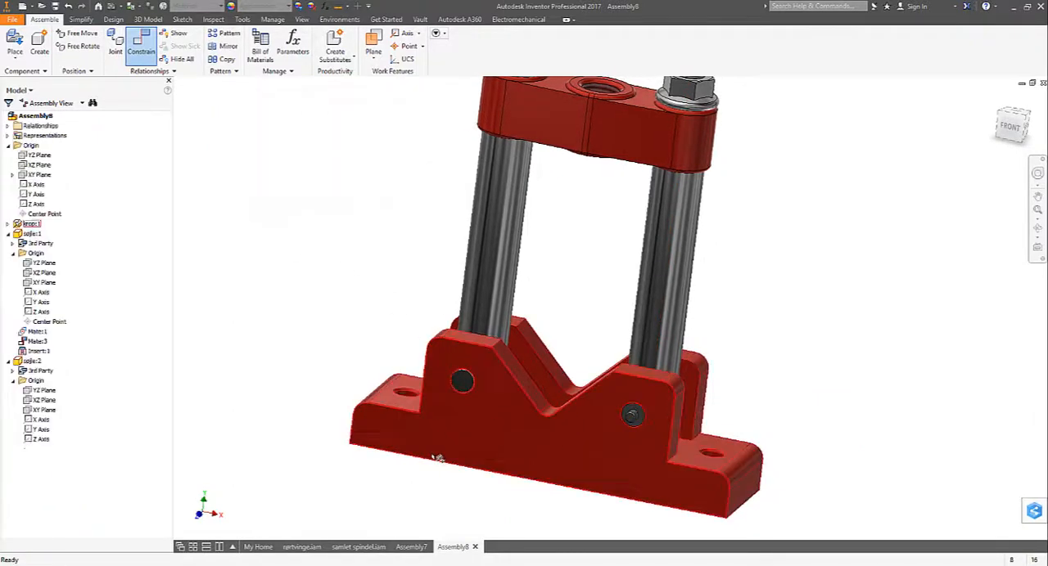
- Place one instance of the flange nut din 6923 - m6 x 1.ipt in front of the base body
{"action": "middle_click_drag", "start_coordinate": [437, 458], "coordinate": [243, 275], "text": "shift"}
{"action": "left_click", "coordinate": [16, 38]}
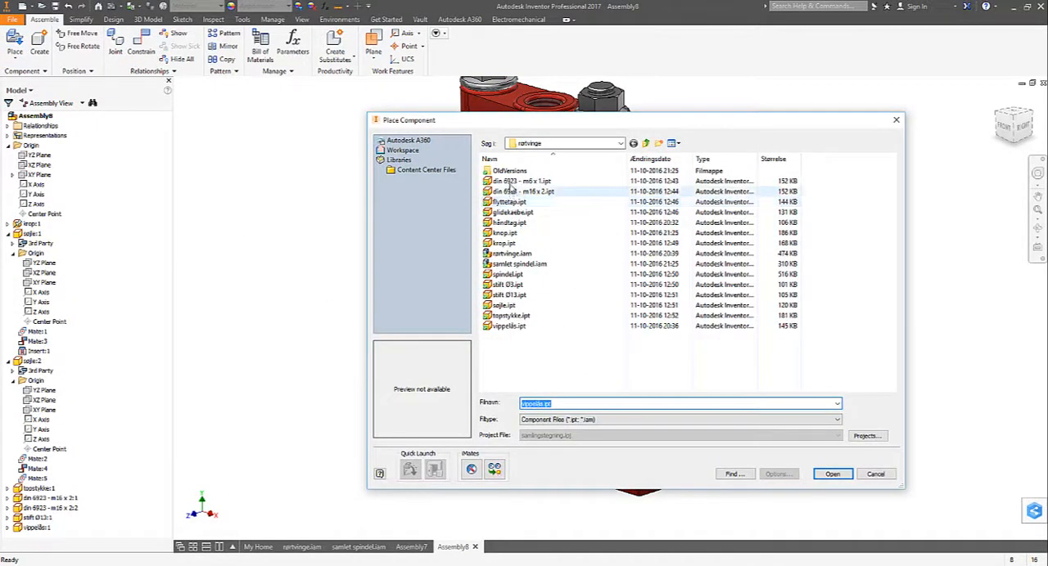
{"action": "left_click", "coordinate": [510, 190]}
{"action": "left_click", "coordinate": [832, 474]}
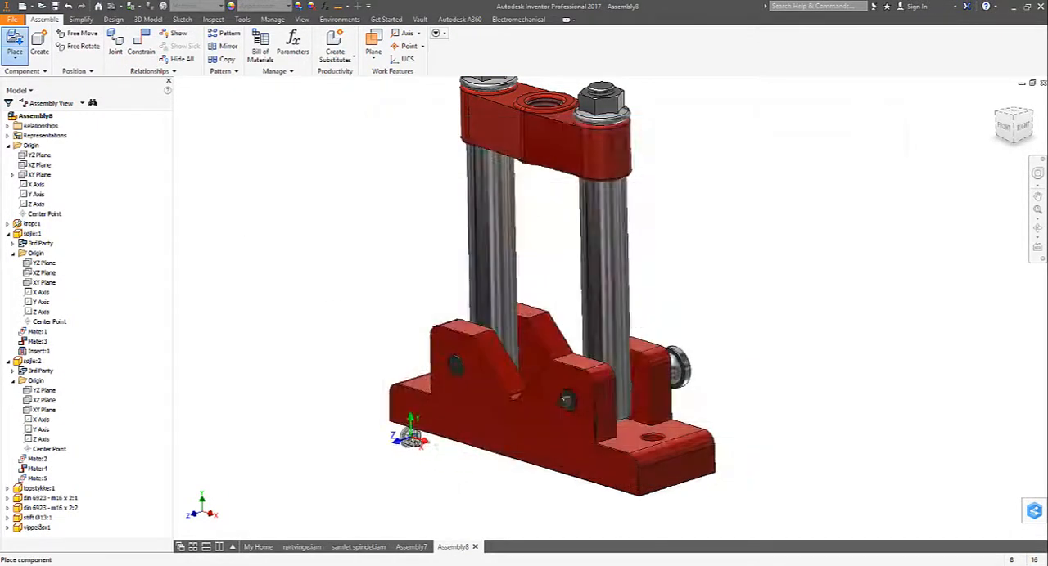
{"action": "left_click", "coordinate": [413, 440]}
{"action": "right_click", "coordinate": [370, 432]}
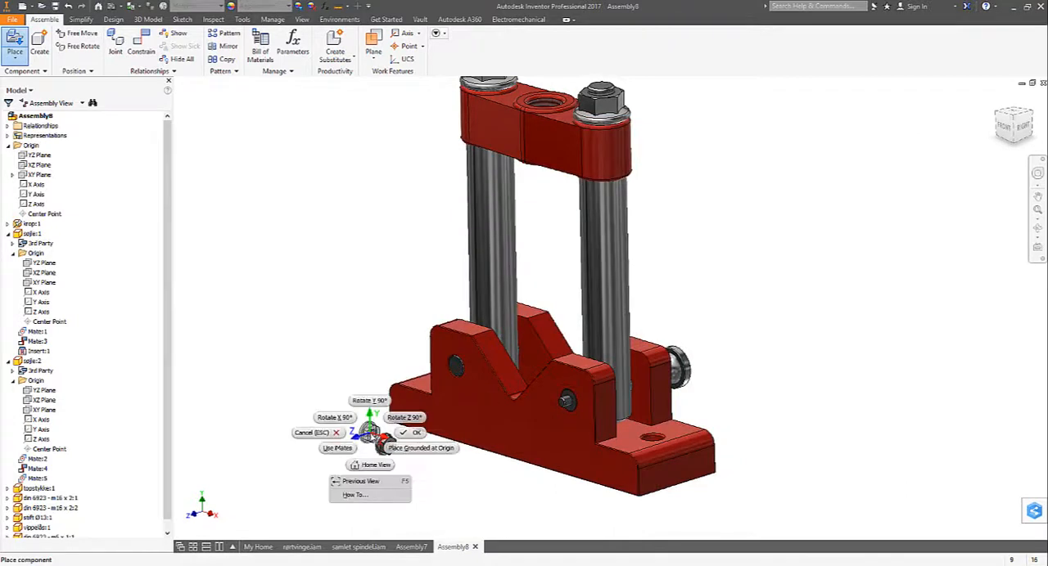
{"action": "left_click", "coordinate": [412, 434]}
- Seat the m6 flange nut on the vippelås's protruding threaded end with an Insert constraint at 0 mm offset, and finish constraining
{"action": "right_click", "coordinate": [342, 401]}
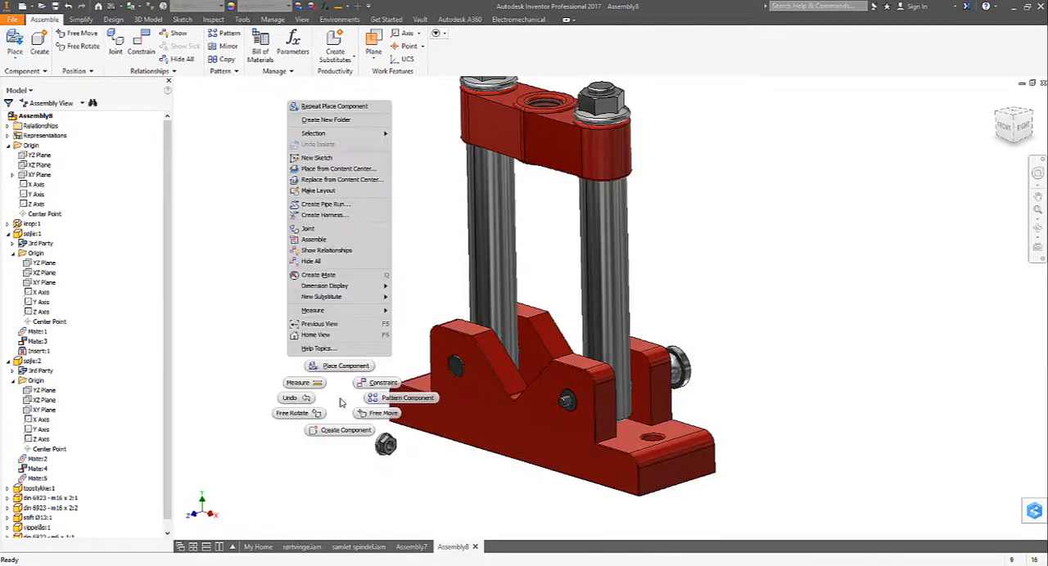
{"action": "left_click", "coordinate": [379, 384]}
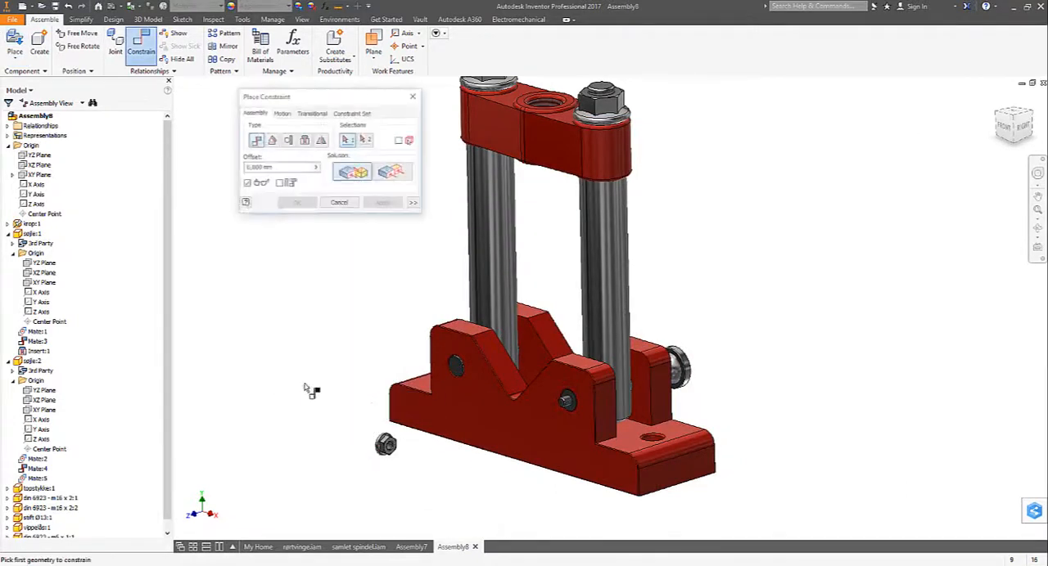
{"action": "left_click", "coordinate": [303, 141]}
{"action": "scroll", "coordinate": [382, 442], "scroll_direction": "down", "scroll_amount": 5}
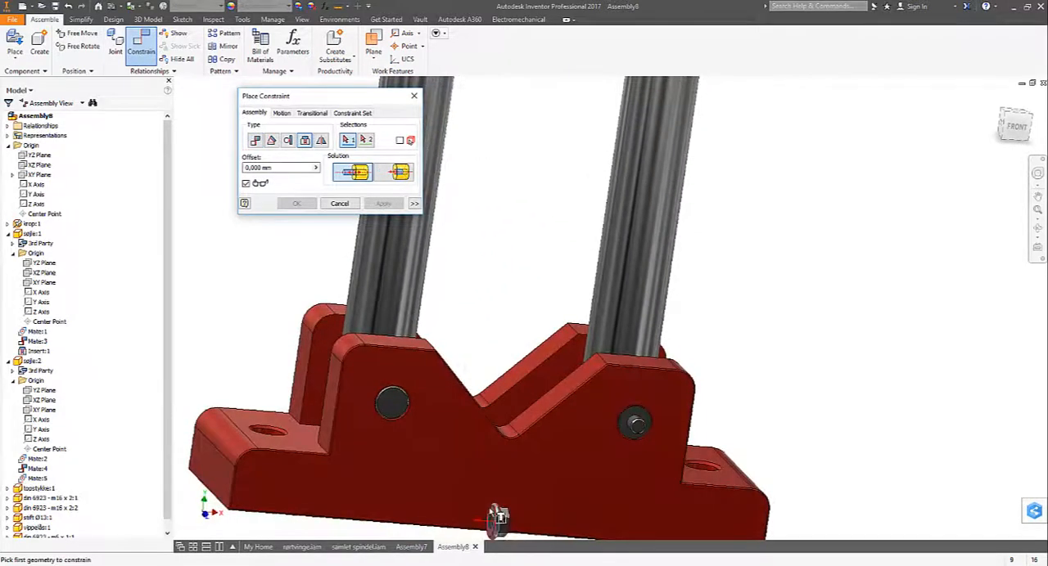
{"action": "left_click", "coordinate": [493, 529]}
{"action": "middle_click_drag", "start_coordinate": [609, 468], "coordinate": [546, 429], "text": "shift"}
{"action": "left_click", "coordinate": [553, 420]}
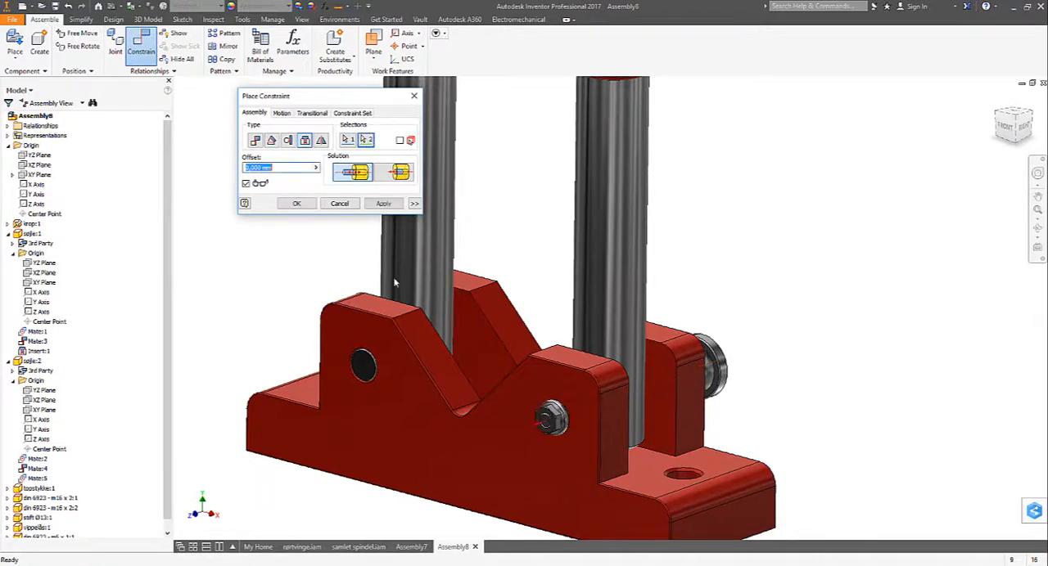
{"action": "left_click", "coordinate": [382, 204]}
{"action": "left_click", "coordinate": [341, 202]}
- Place one instance of the spindle subassembly samlet spindel.iam beside the columns
{"action": "middle_click_drag", "start_coordinate": [368, 414], "coordinate": [264, 406], "text": "shift"}
{"action": "scroll", "coordinate": [322, 420], "scroll_direction": "up", "scroll_amount": 5}
{"action": "scroll", "coordinate": [264, 406], "scroll_direction": "up", "scroll_amount": 1}
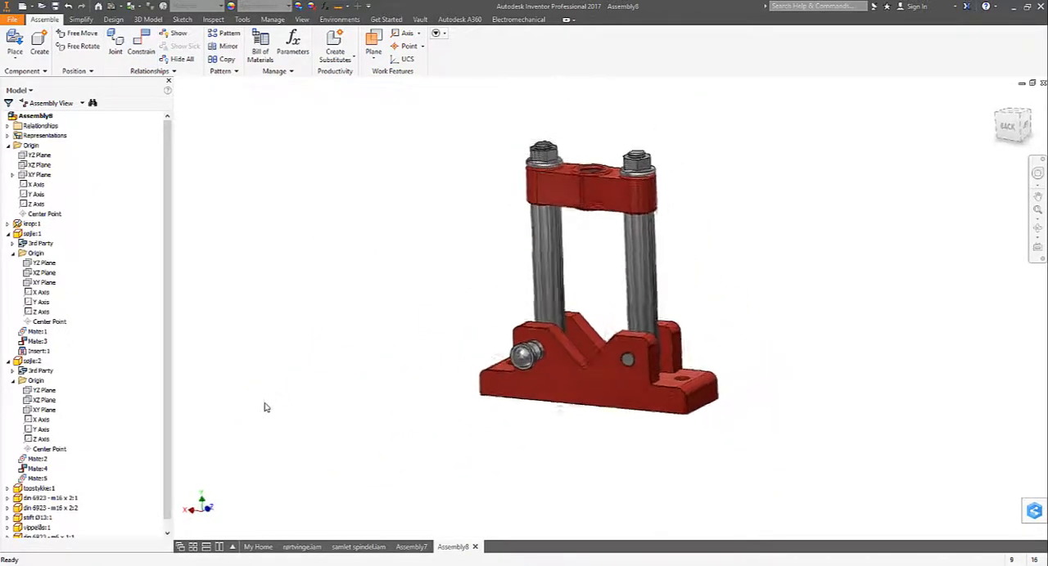
{"action": "scroll", "coordinate": [242, 376], "scroll_direction": "down", "scroll_amount": 2}
{"action": "left_click", "coordinate": [16, 38]}
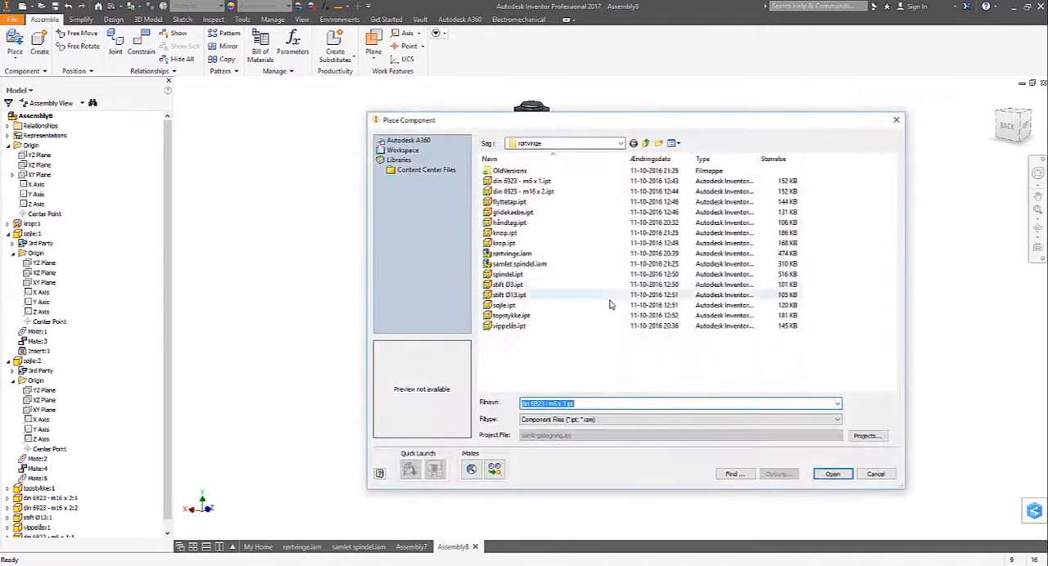
{"action": "left_click", "coordinate": [832, 475]}
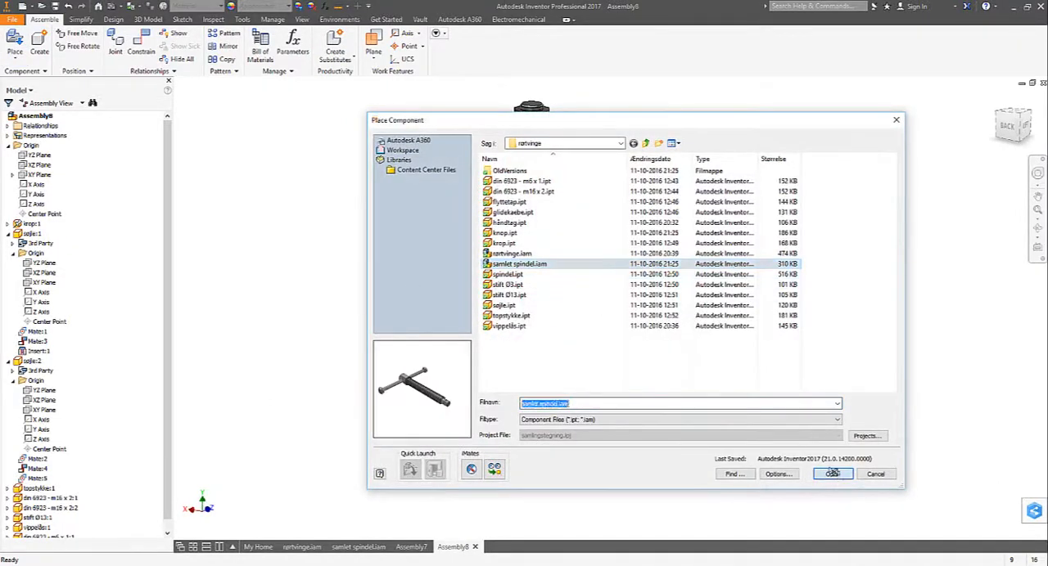
{"action": "left_click", "coordinate": [406, 232]}
{"action": "key", "text": "Escape"}
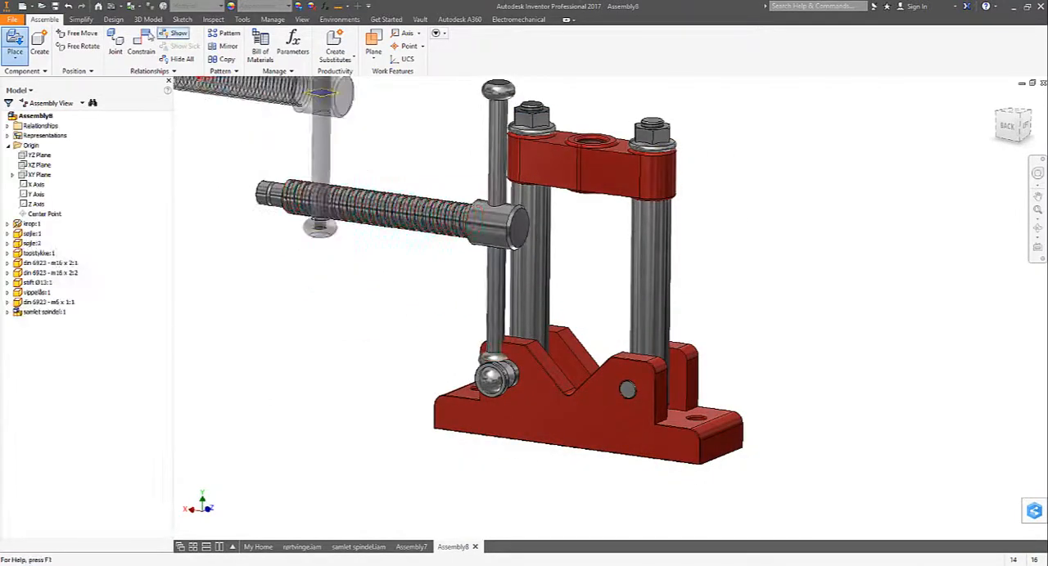
- Mate the spindle's axis with the topstykke's central threaded hole at 0 mm offset, and slide the spindle upward along it
{"action": "left_click", "coordinate": [141, 45]}
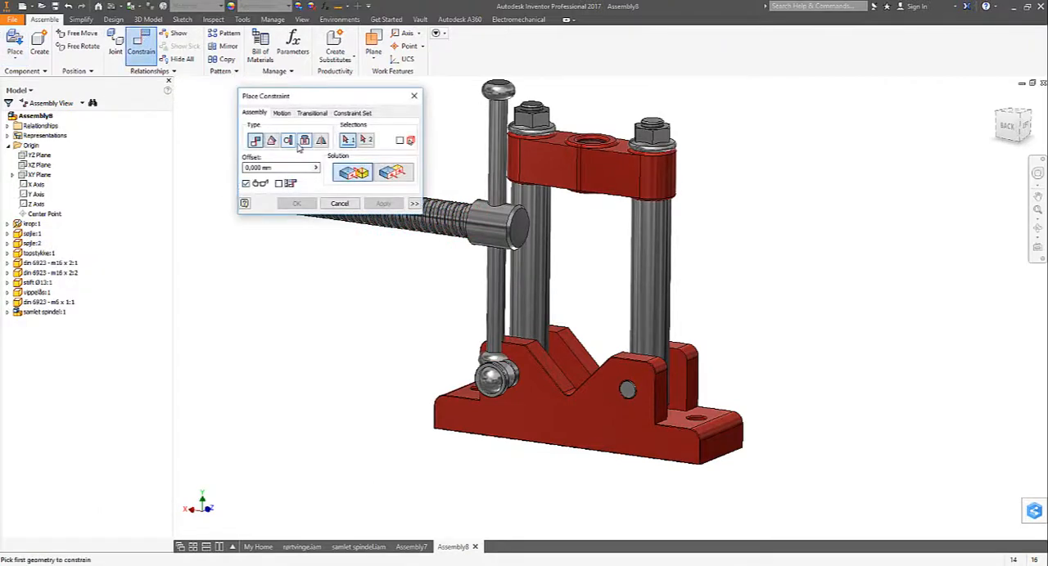
{"action": "left_click", "coordinate": [436, 229]}
{"action": "middle_click_drag", "start_coordinate": [436, 230], "coordinate": [618, 199], "text": "shift"}
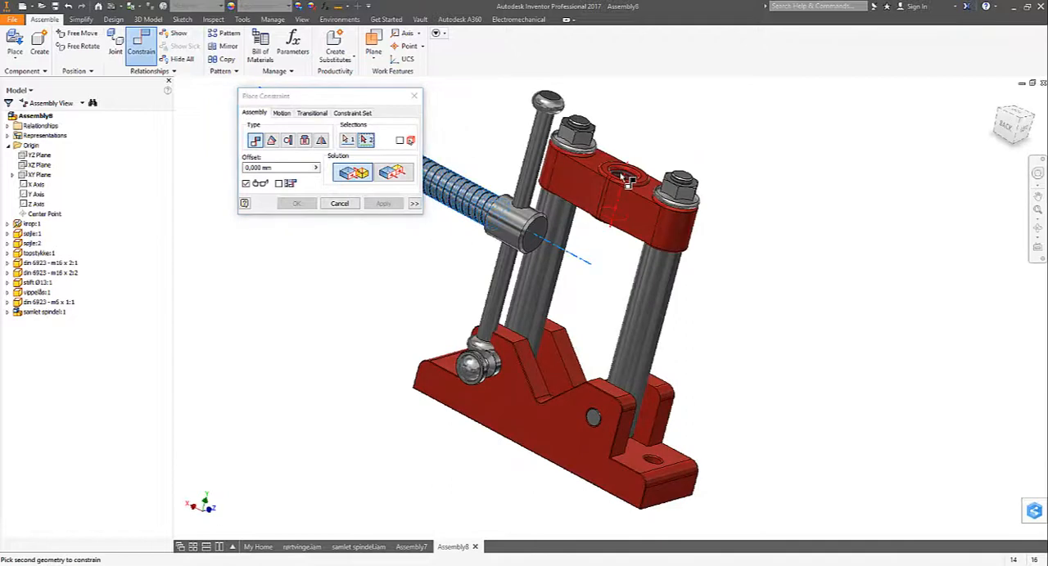
{"action": "left_click", "coordinate": [627, 178]}
{"action": "left_click", "coordinate": [295, 206]}
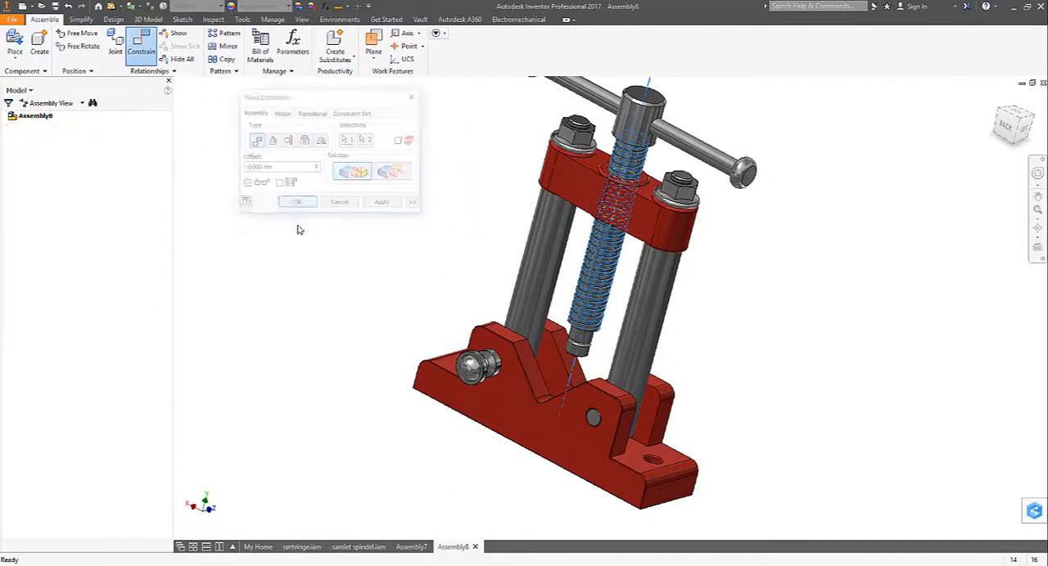
{"action": "left_click_drag", "start_coordinate": [577, 295], "coordinate": [618, 272]}
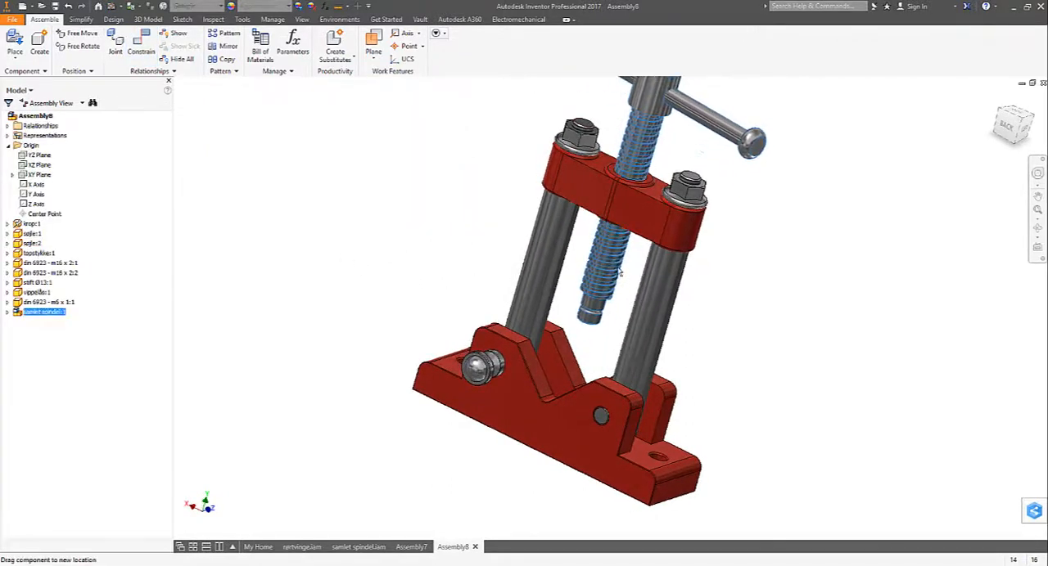
- Place one instance of the sliding jaw glidekaebe.ipt beside the columns
{"action": "scroll", "coordinate": [57, 90], "scroll_direction": "up", "scroll_amount": 1}
{"action": "left_click", "coordinate": [14, 43]}
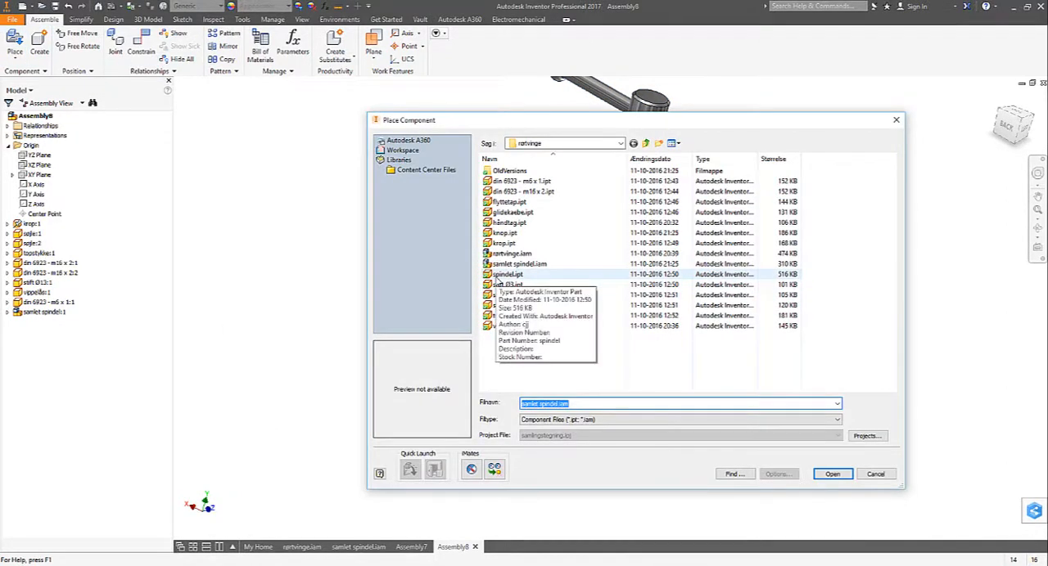
{"action": "left_click", "coordinate": [512, 212]}
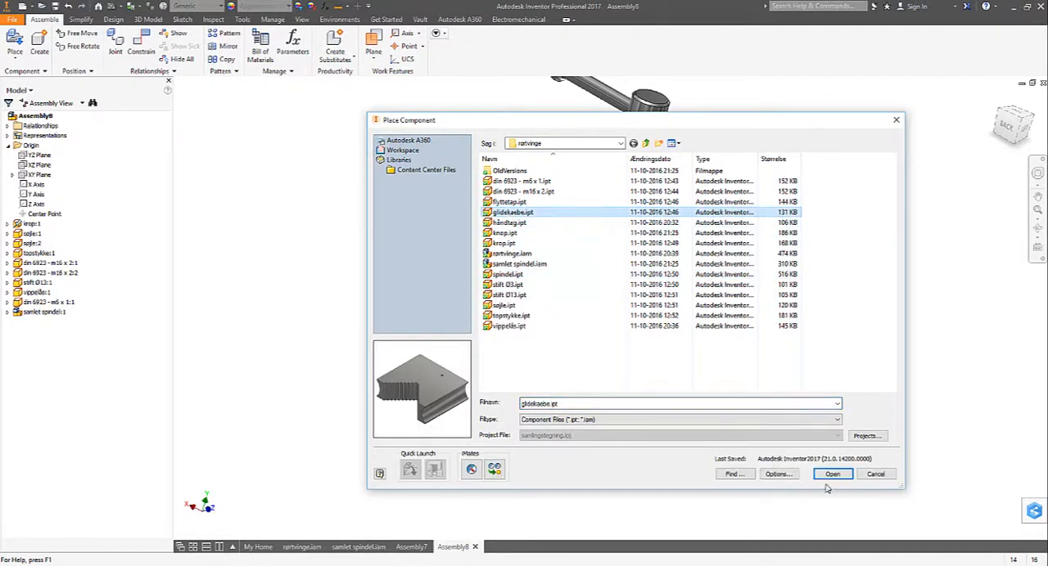
{"action": "left_click", "coordinate": [831, 474]}
{"action": "left_click", "coordinate": [442, 225]}
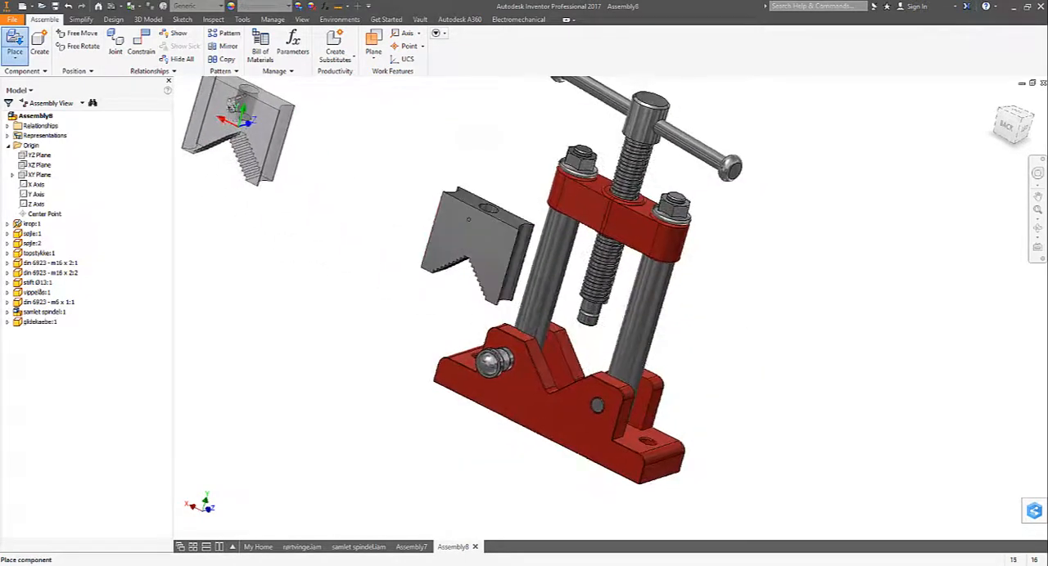
- Attach the glidekaebe's central hole to the lower end of the spindle with an Insert constraint at 0 mm offset, and finish constraining
{"action": "left_click", "coordinate": [140, 45]}
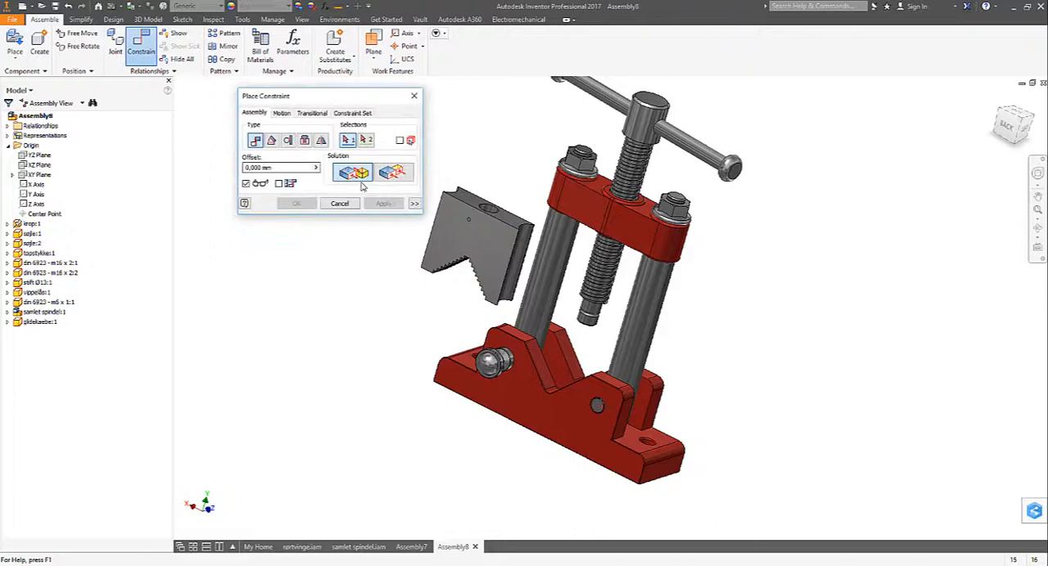
{"action": "left_click", "coordinate": [305, 141]}
{"action": "left_click", "coordinate": [470, 217]}
{"action": "scroll", "coordinate": [669, 330], "scroll_direction": "up", "scroll_amount": 3}
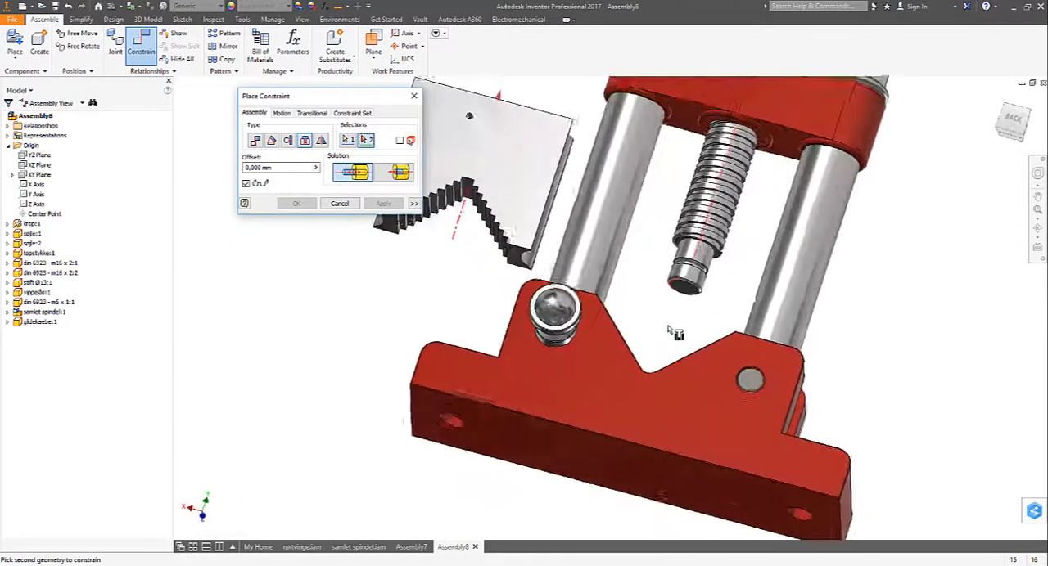
{"action": "left_click", "coordinate": [694, 244]}
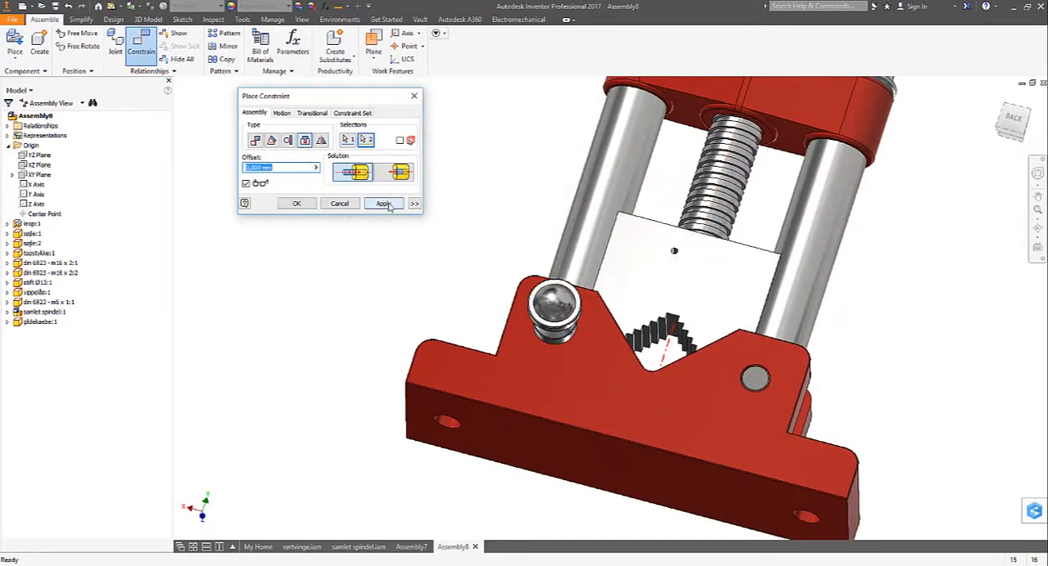
{"action": "left_click", "coordinate": [385, 205]}
{"action": "left_click", "coordinate": [342, 204]}
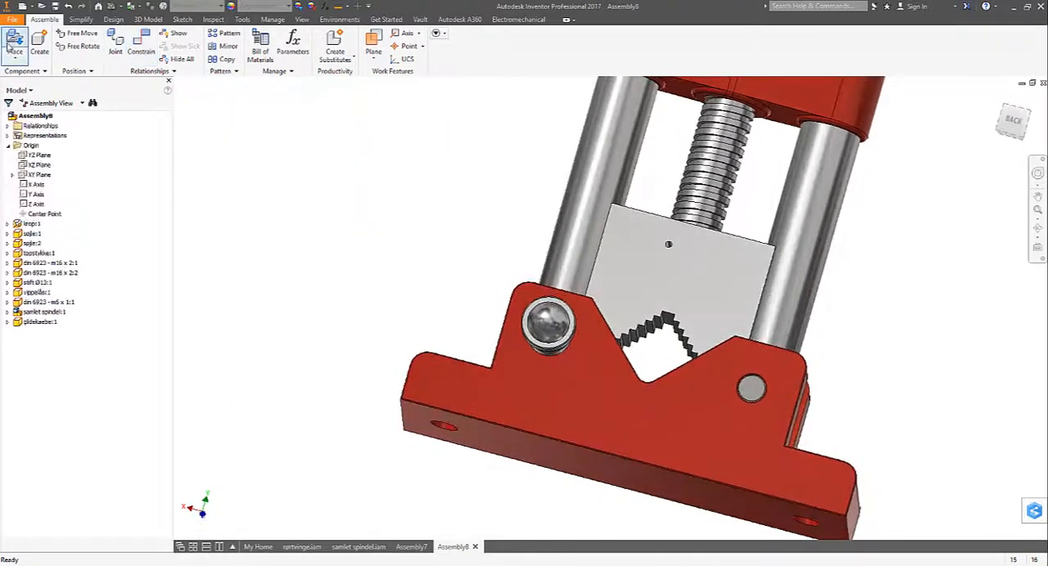
- Place one instance of the pin stift Ø3.ipt beside the columns
{"action": "left_click", "coordinate": [12, 45]}
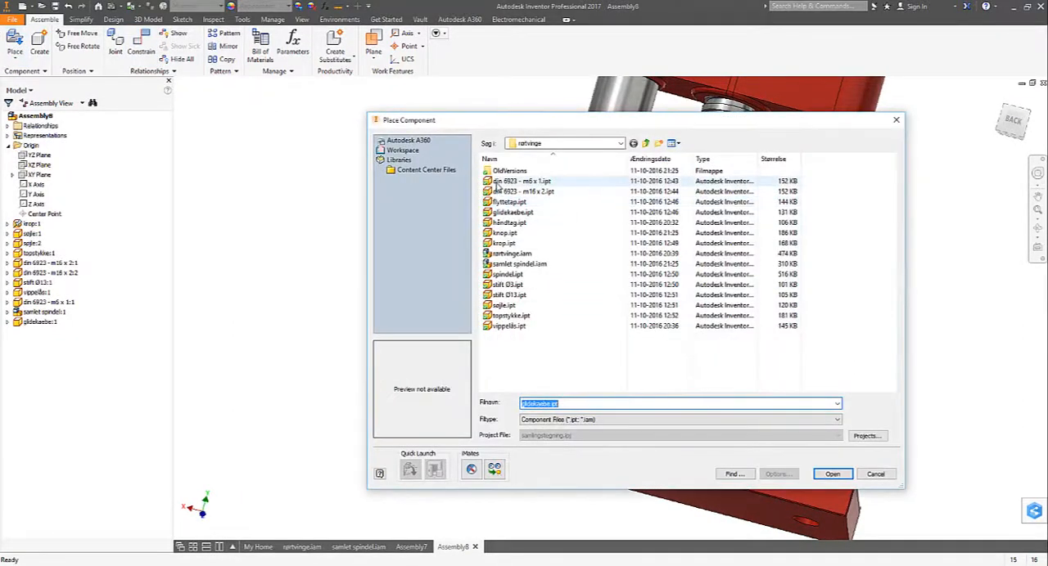
{"action": "left_click", "coordinate": [507, 284]}
{"action": "left_click", "coordinate": [832, 475]}
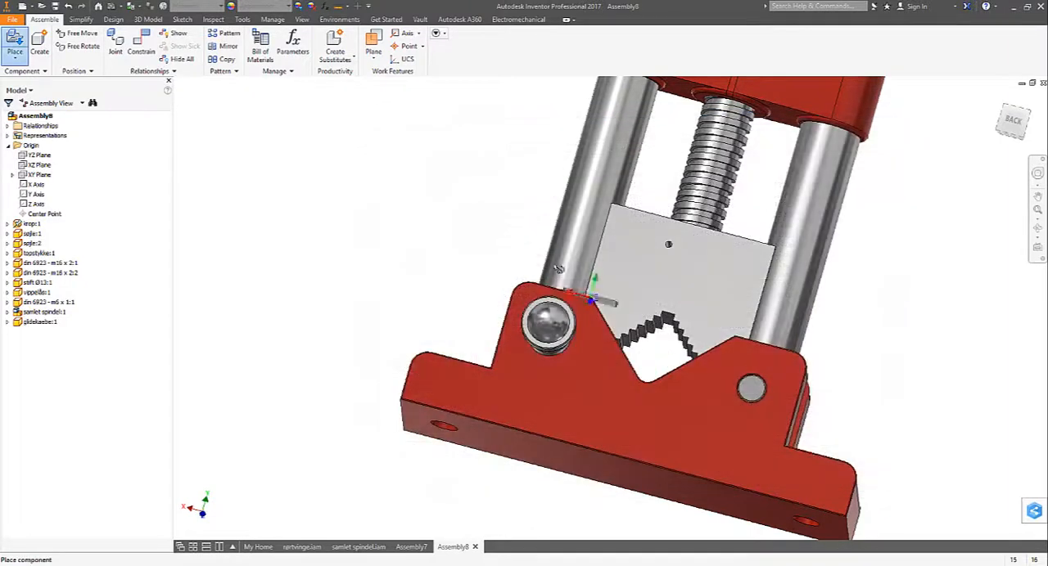
{"action": "left_click", "coordinate": [475, 203]}
- Constrain the Ø3 pin to the small hole in the glidekaebe's front face with an Insert constraint at 0 mm offset, and finish constraining
{"action": "left_click", "coordinate": [149, 46]}
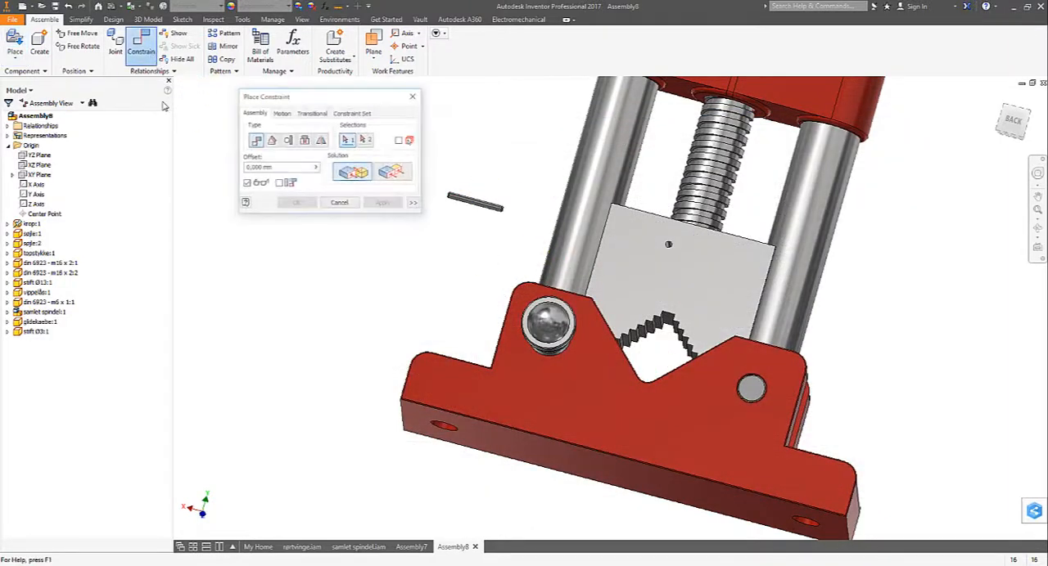
{"action": "left_click", "coordinate": [303, 142]}
{"action": "scroll", "coordinate": [478, 197], "scroll_direction": "down", "scroll_amount": 5}
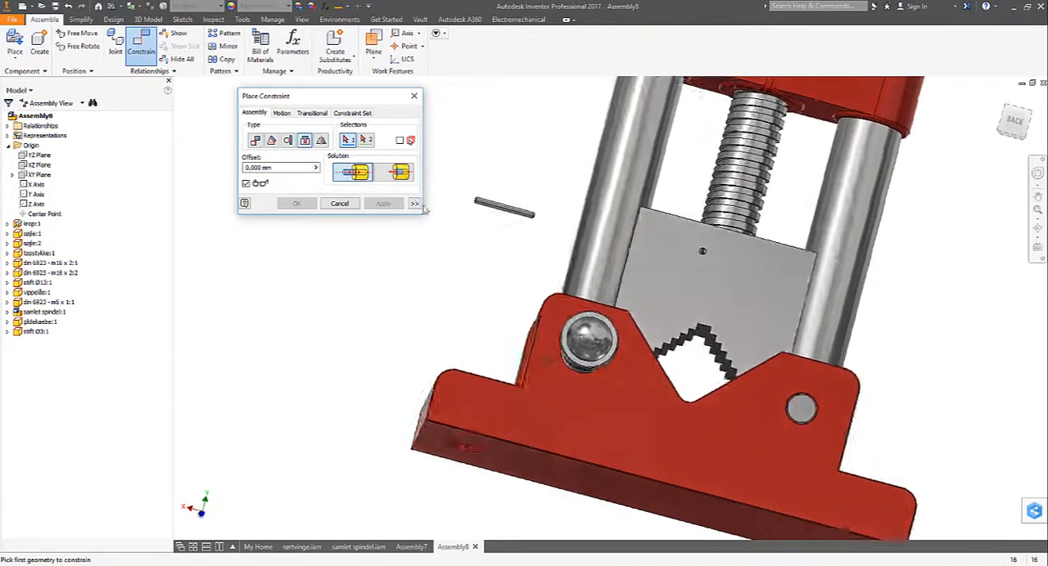
{"action": "left_click", "coordinate": [479, 138]}
{"action": "middle_click_drag", "start_coordinate": [494, 144], "coordinate": [753, 210], "text": "shift"}
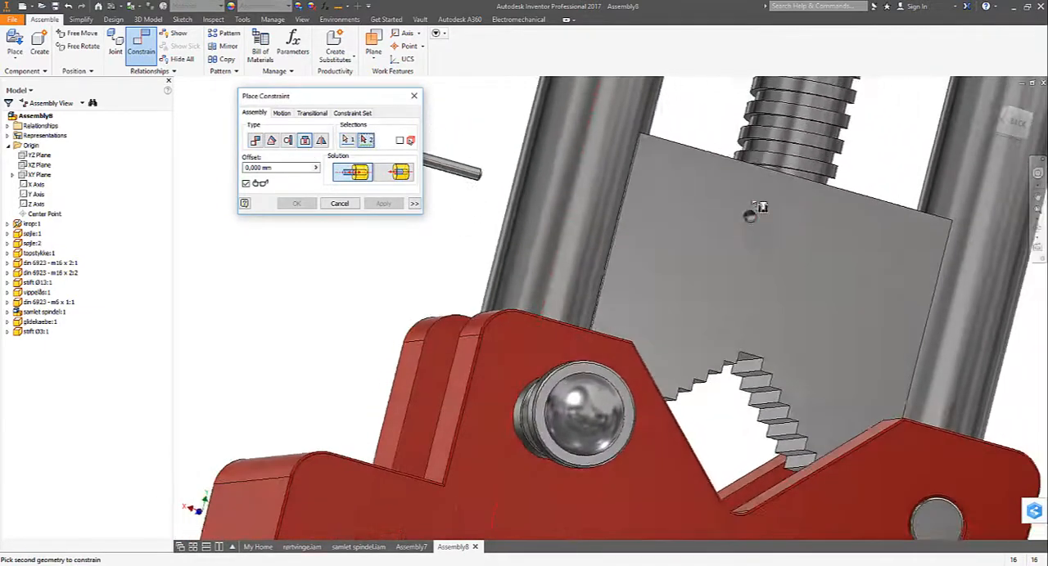
{"action": "left_click", "coordinate": [748, 219]}
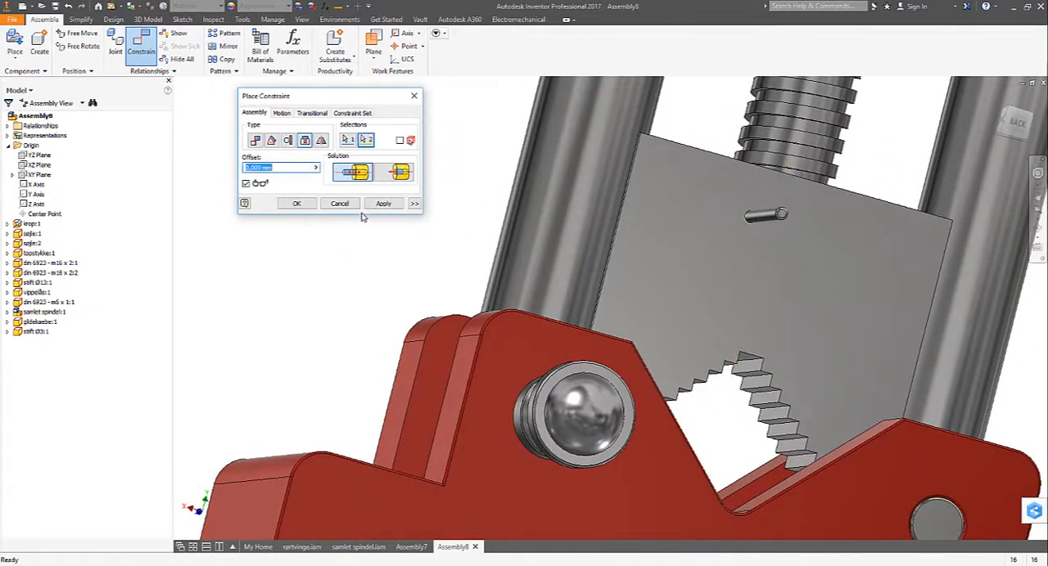
{"action": "left_click", "coordinate": [395, 206]}
{"action": "left_click", "coordinate": [350, 206]}
- Edit the Ø3 pin's Insert constraint to use the aligned solution so the pin sits inside the glidekaebe
{"action": "scroll", "coordinate": [428, 216], "scroll_direction": "up", "scroll_amount": 1}
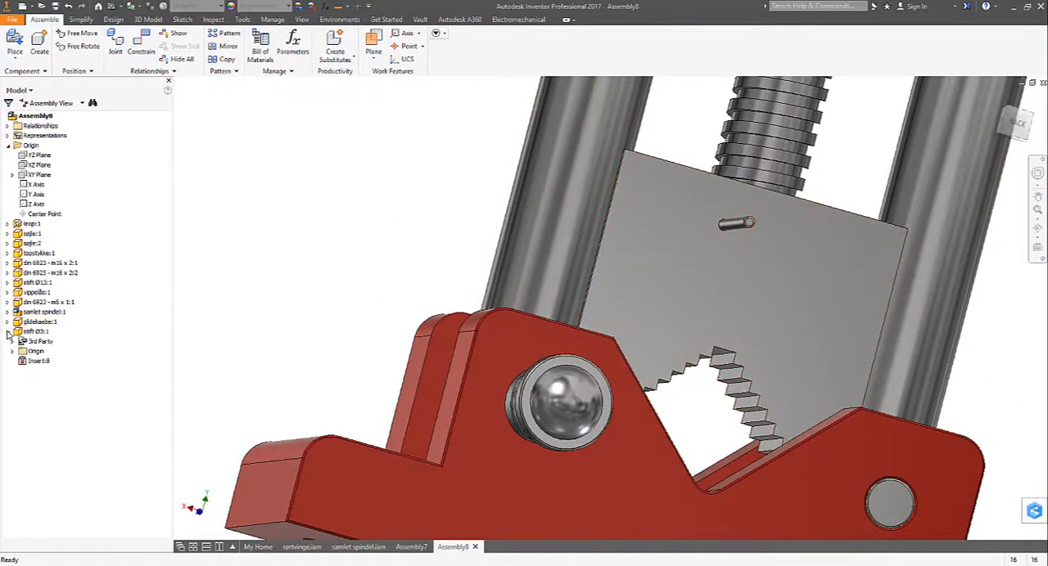
{"action": "right_click", "coordinate": [31, 365]}
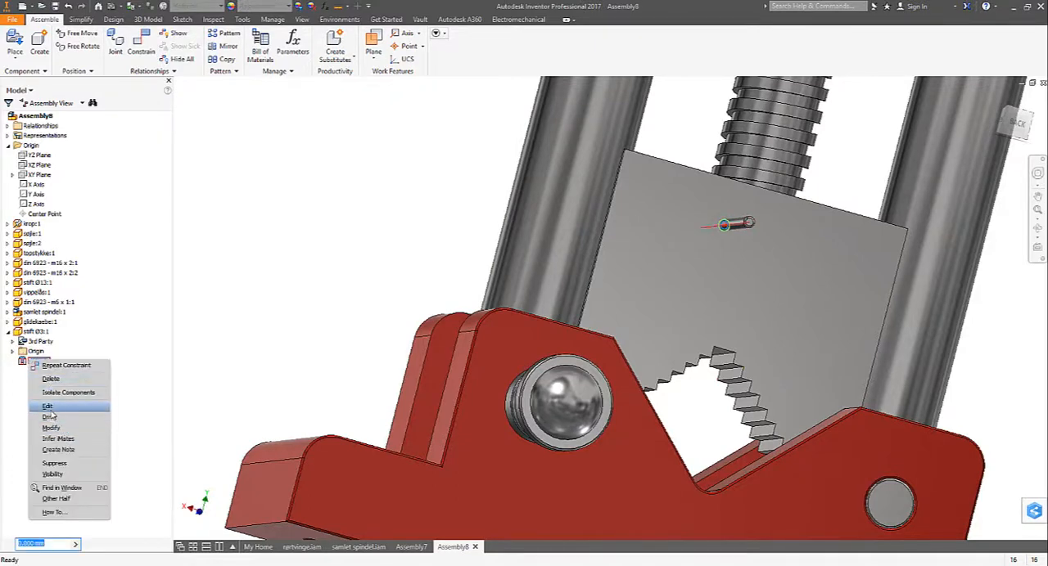
{"action": "left_click", "coordinate": [48, 406]}
{"action": "left_click", "coordinate": [396, 174]}
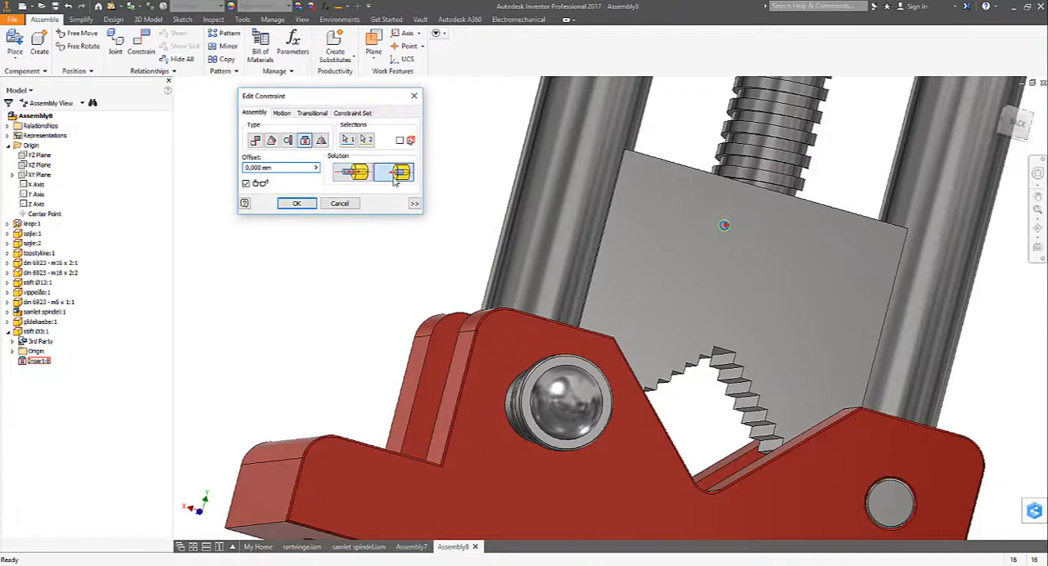
{"action": "left_click", "coordinate": [296, 204]}
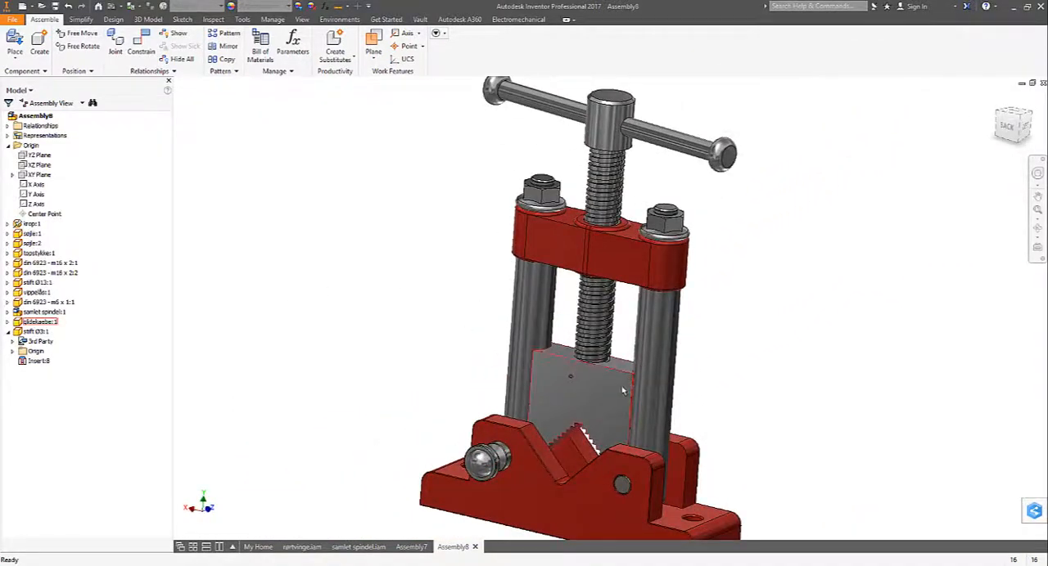
- Rotate the glidekaebe on the spindle, and align its front face with the base body's front face using a 0° directed Angle constraint
{"action": "left_click_drag", "start_coordinate": [558, 380], "coordinate": [643, 367]}
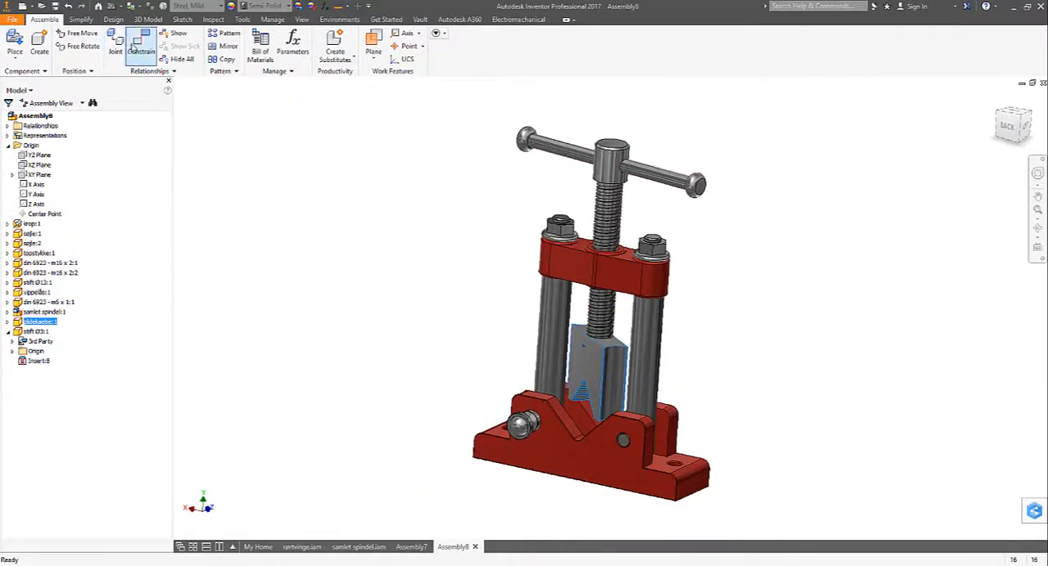
{"action": "left_click", "coordinate": [141, 45]}
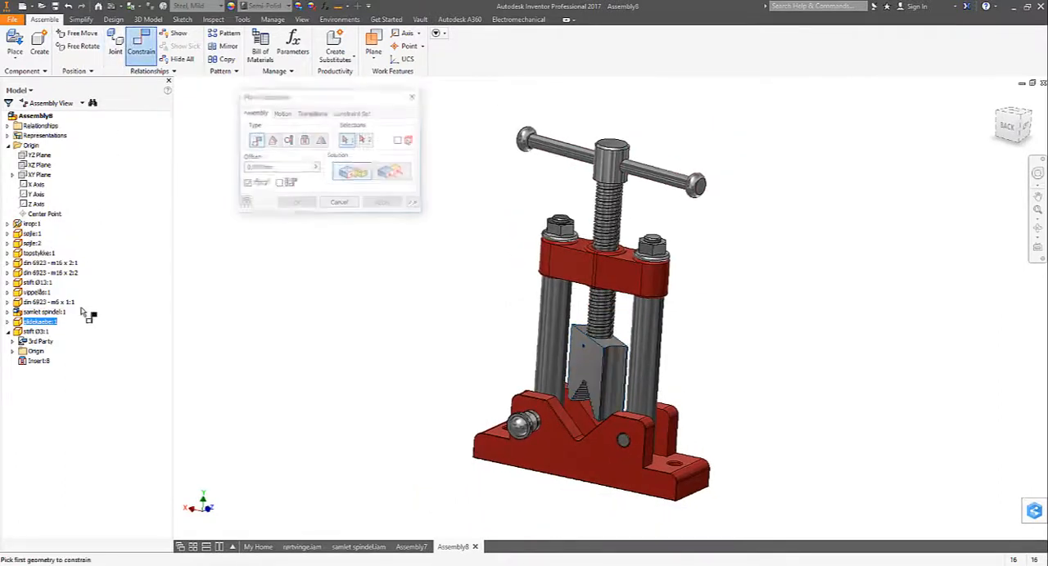
{"action": "left_click", "coordinate": [271, 141]}
{"action": "left_click", "coordinate": [586, 375]}
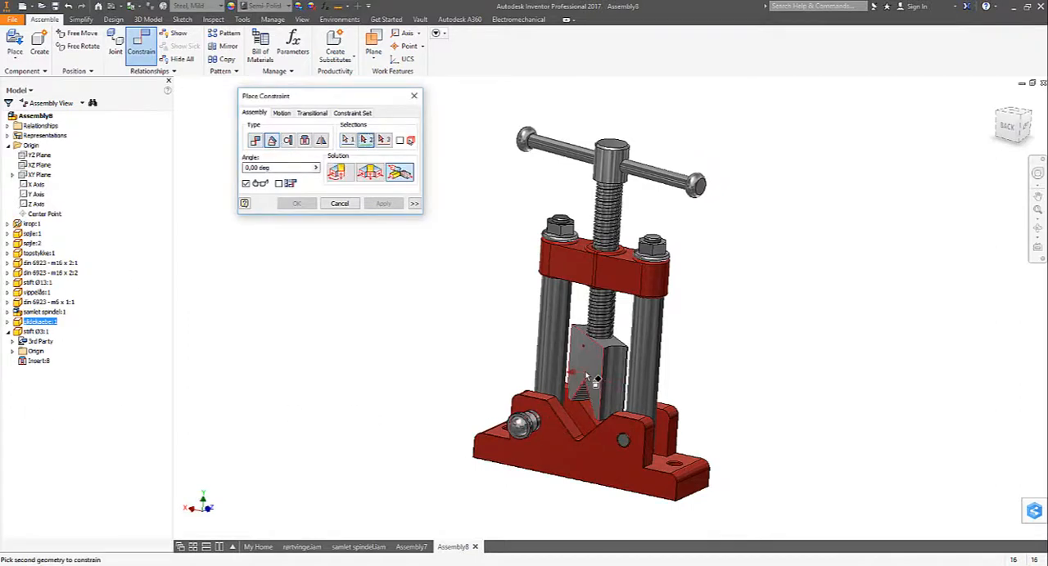
{"action": "left_click", "coordinate": [541, 444]}
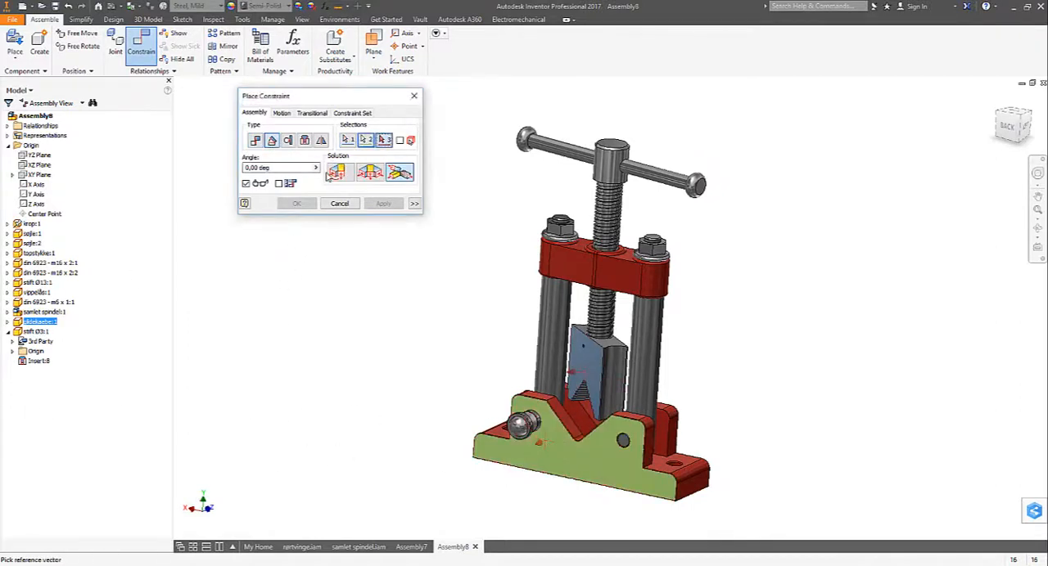
{"action": "left_click", "coordinate": [338, 174]}
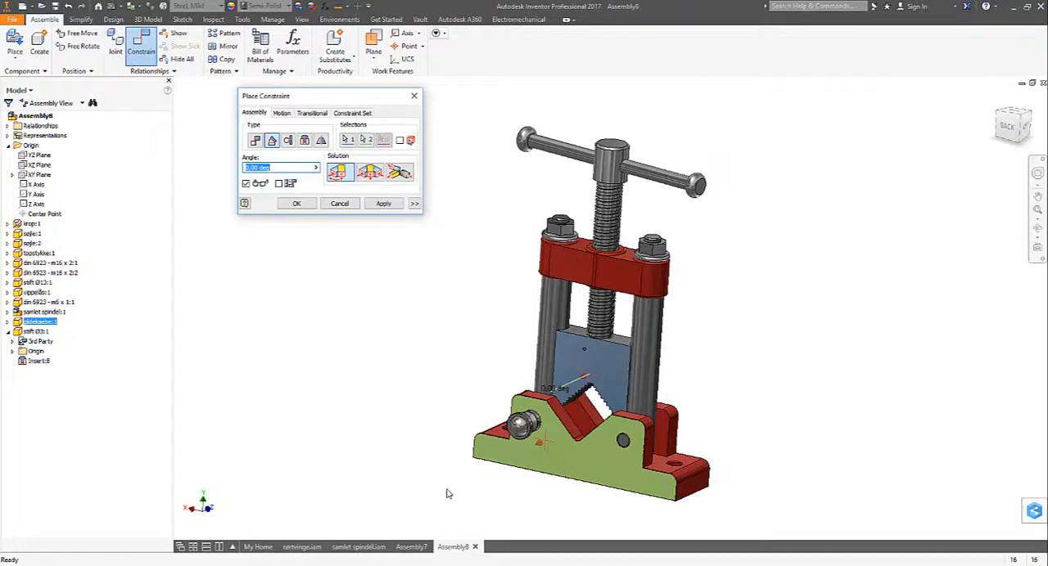
{"action": "middle_click_drag", "start_coordinate": [447, 491], "coordinate": [419, 473], "text": "shift"}
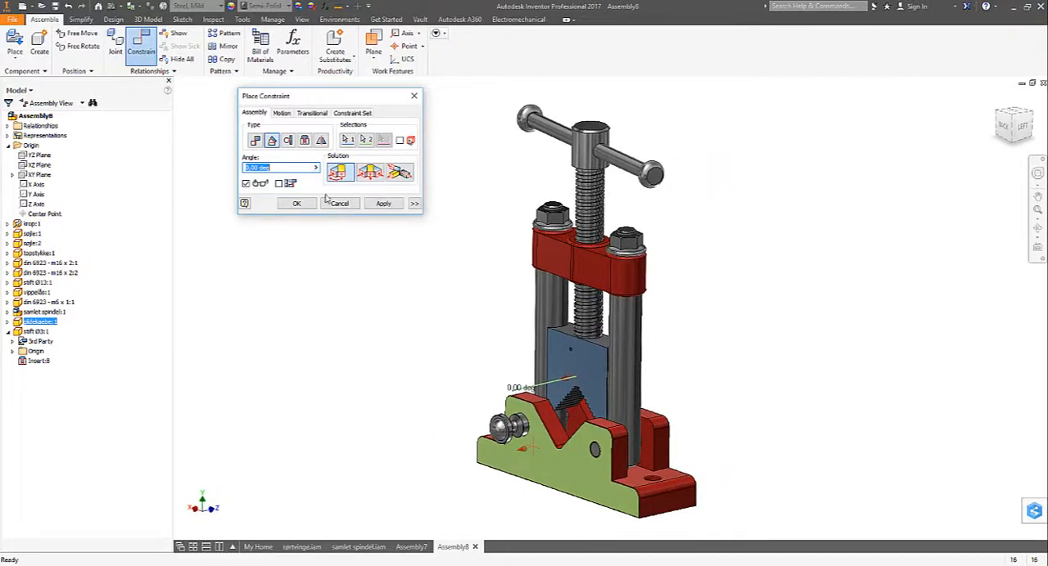
{"action": "left_click", "coordinate": [384, 204]}
{"action": "left_click", "coordinate": [330, 205]}
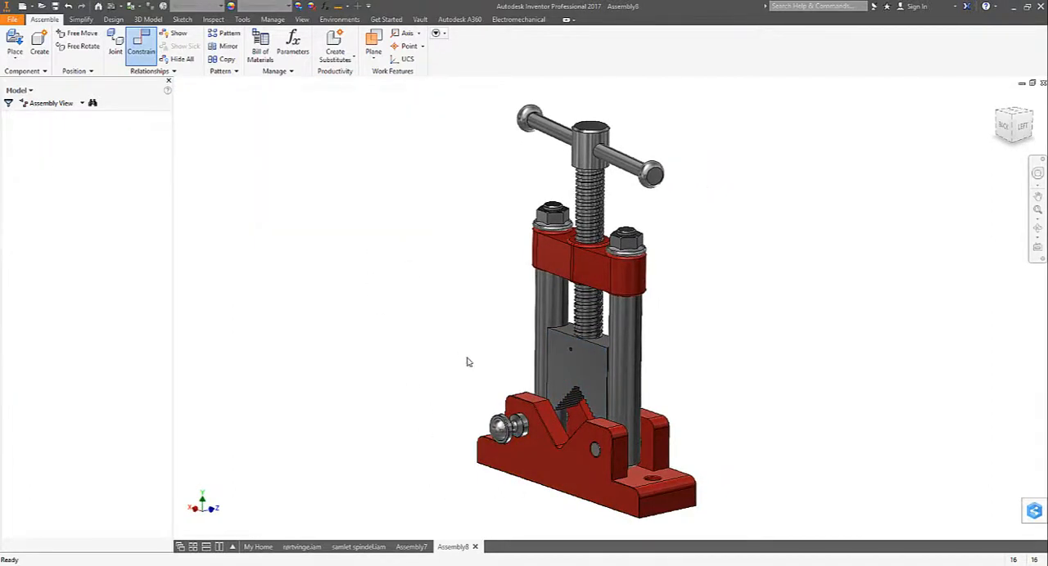
- Align the samlet spindel's XY plane with the base body's front face using a 0° Angle constraint
{"action": "left_click_drag", "start_coordinate": [650, 176], "coordinate": [589, 177]}
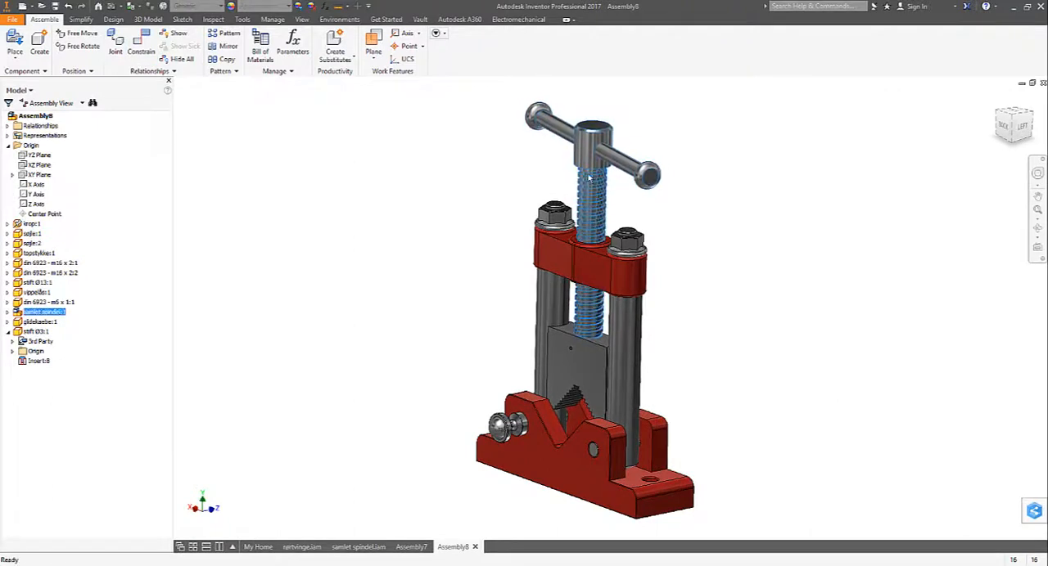
{"action": "left_click", "coordinate": [9, 313]}
{"action": "left_click", "coordinate": [12, 341]}
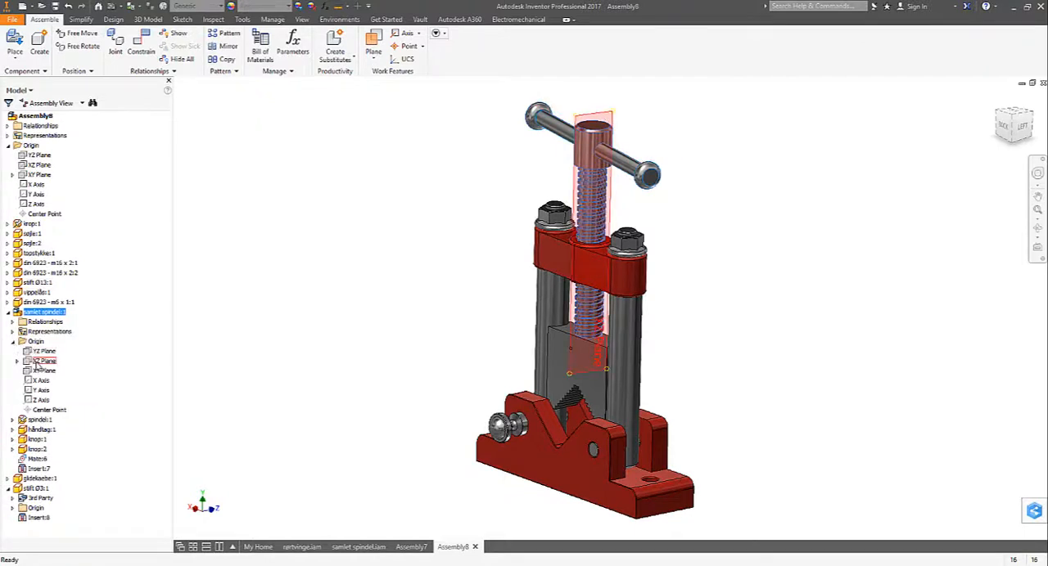
{"action": "left_click", "coordinate": [41, 371]}
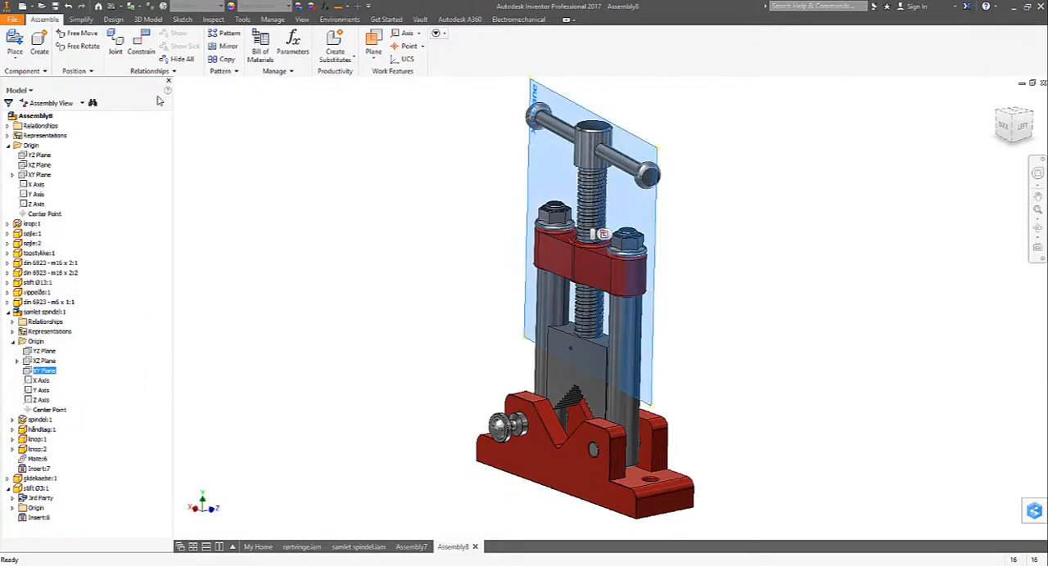
{"action": "left_click", "coordinate": [141, 42]}
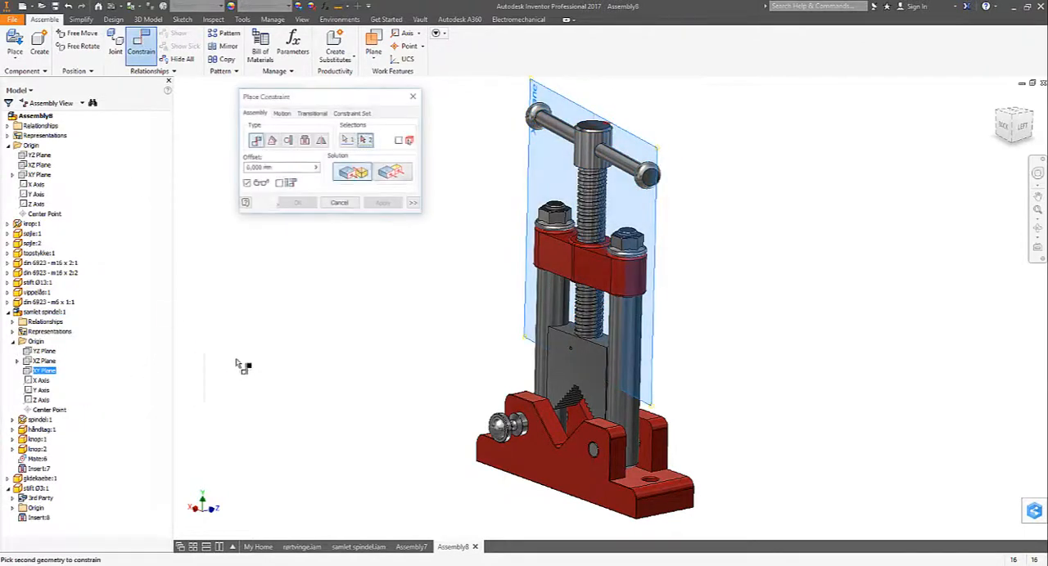
{"action": "left_click", "coordinate": [272, 140]}
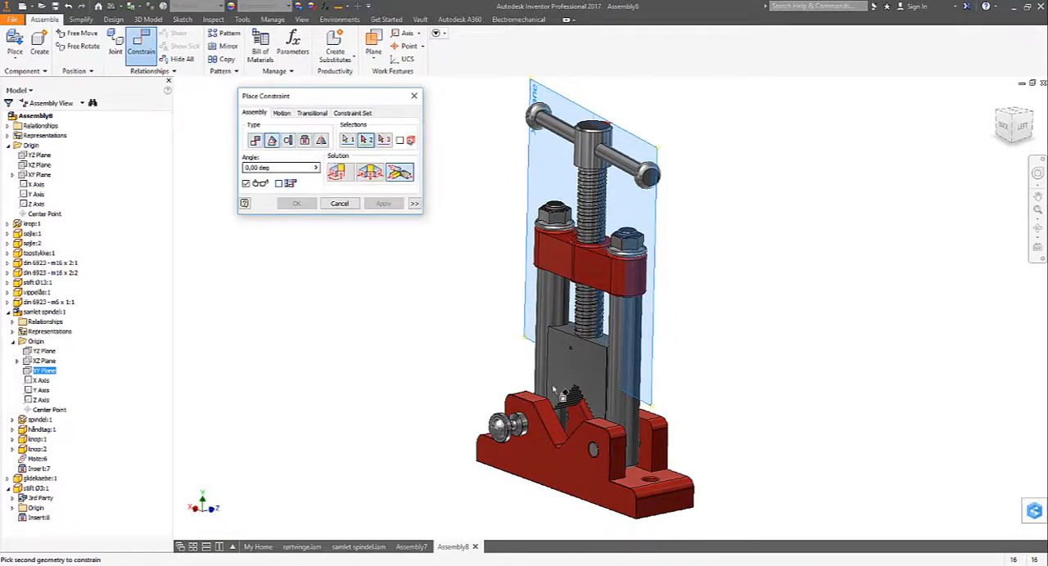
{"action": "left_click", "coordinate": [537, 456]}
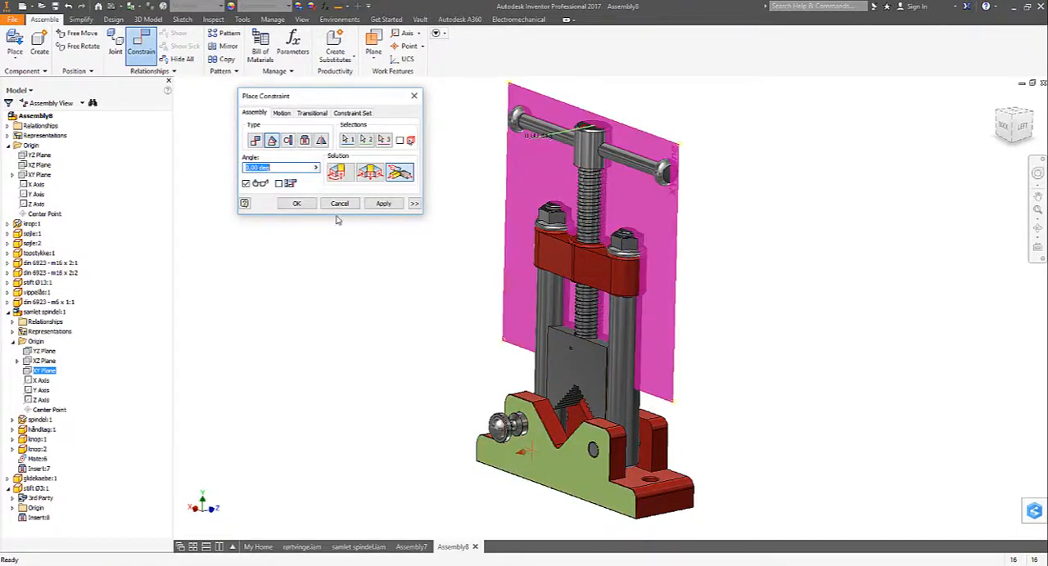
{"action": "left_click", "coordinate": [296, 203]}
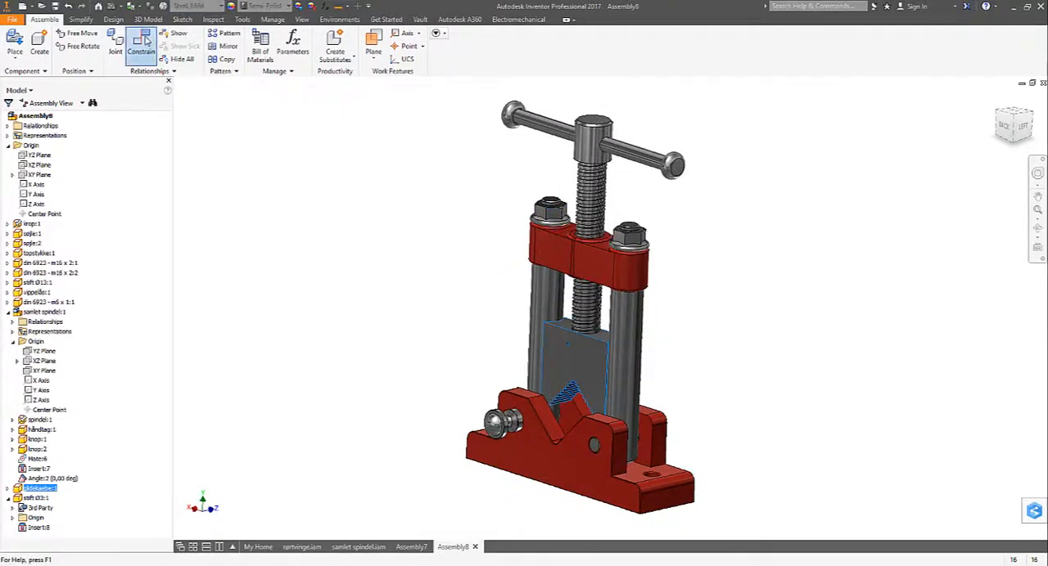
- Mate the glidekaebe's top face with the underside of the topstykke at 40 mm offset, and return to the home view
{"action": "left_click", "coordinate": [141, 43]}
{"action": "scroll", "coordinate": [491, 341], "scroll_direction": "down", "scroll_amount": 2}
{"action": "left_click", "coordinate": [603, 347]}
{"action": "middle_click_drag", "start_coordinate": [603, 350], "coordinate": [555, 288], "text": "shift"}
{"action": "left_click", "coordinate": [561, 293]}
{"action": "key", "text": "F5"}
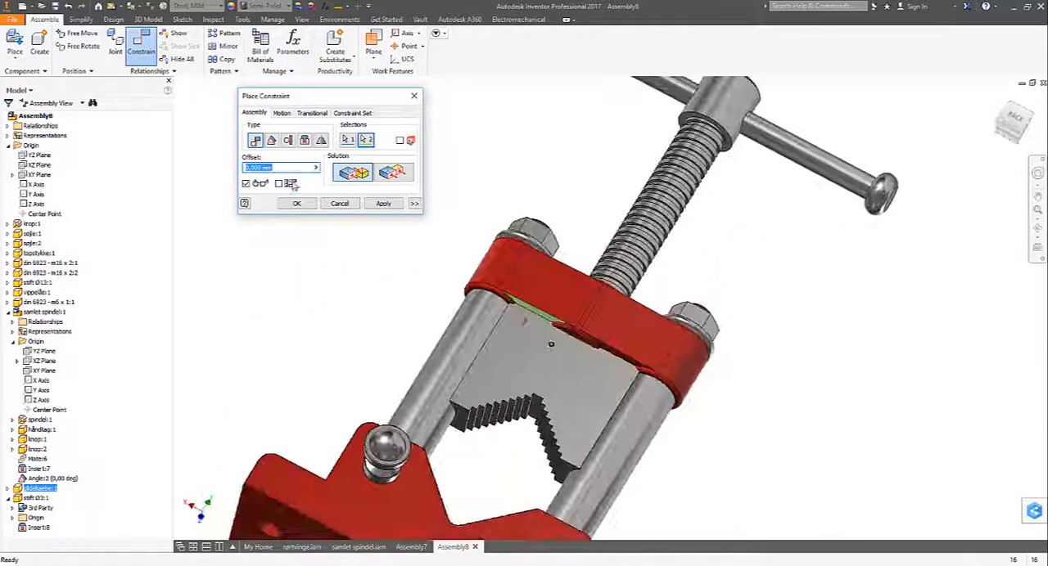
{"action": "type", "text": "40"}
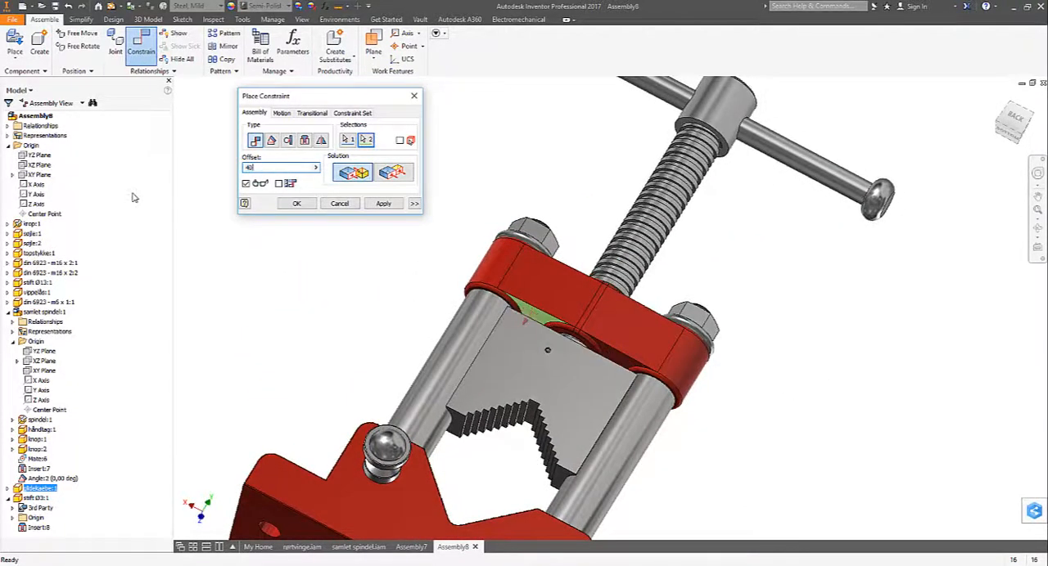
{"action": "left_click", "coordinate": [289, 205]}
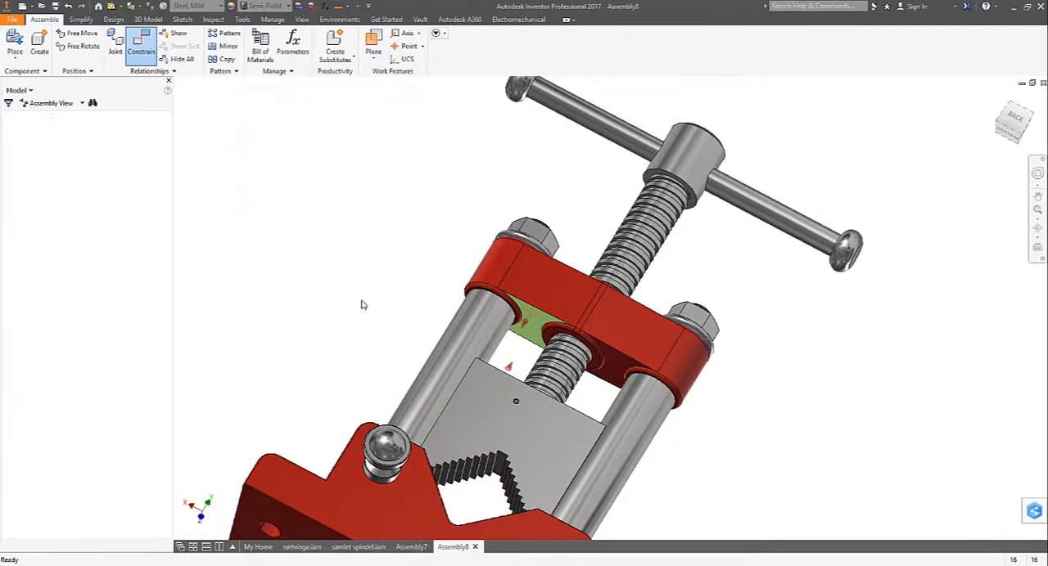
{"action": "key", "text": "F6"}
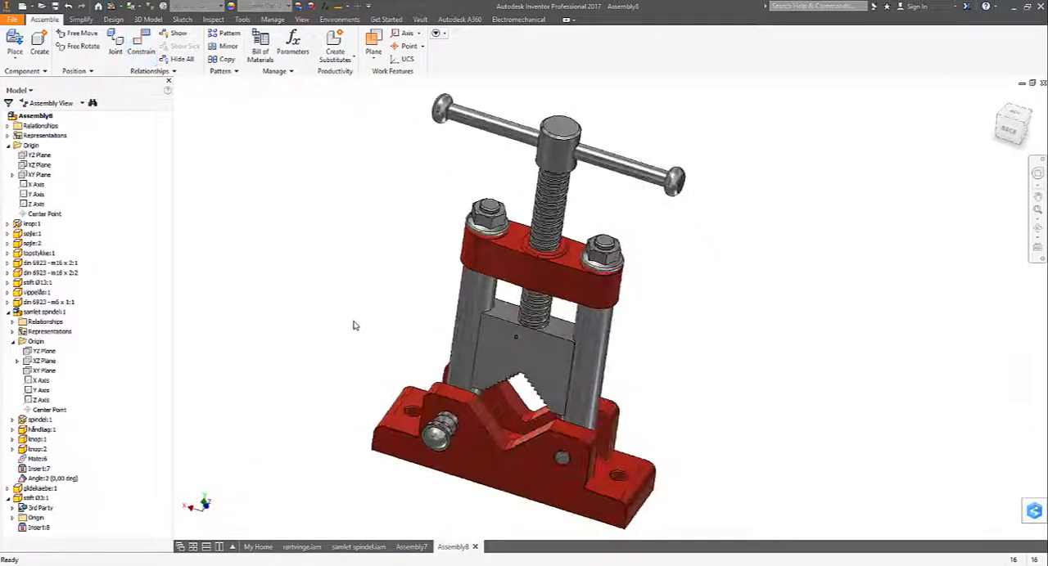